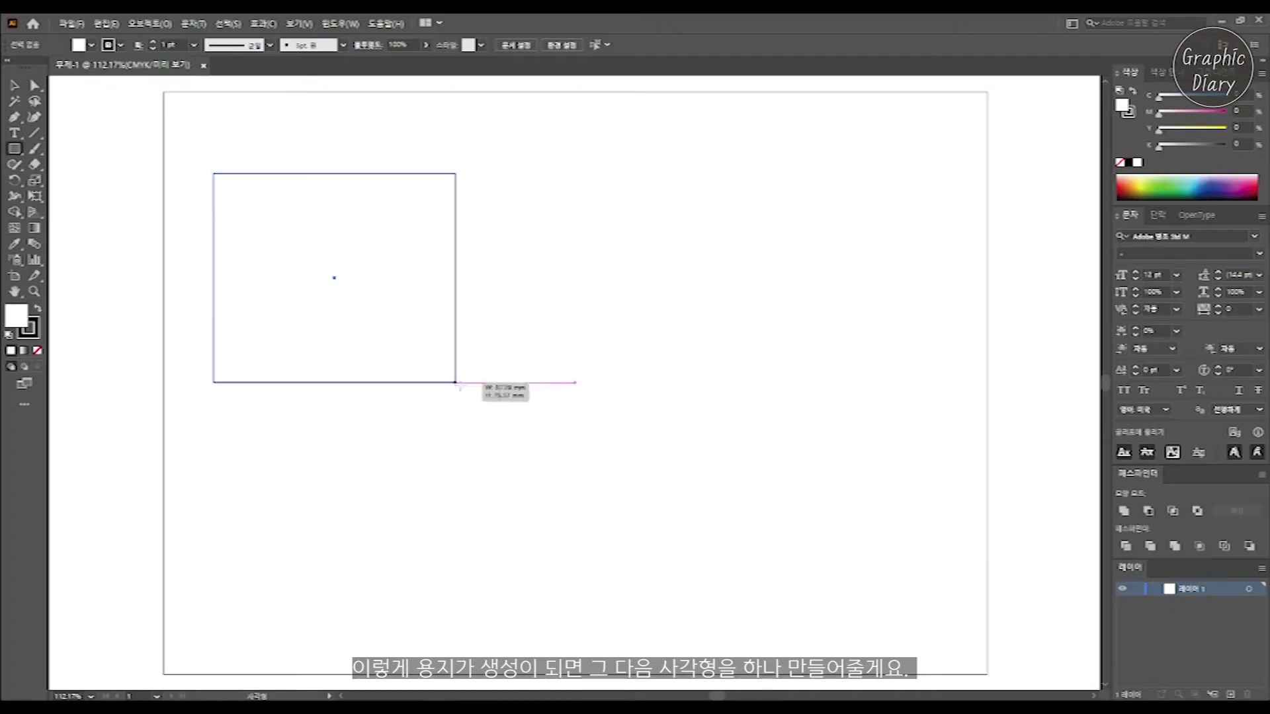
Step: Give the drawn rectangle a solid cyan fill and remove its stroke
click(1225, 97)
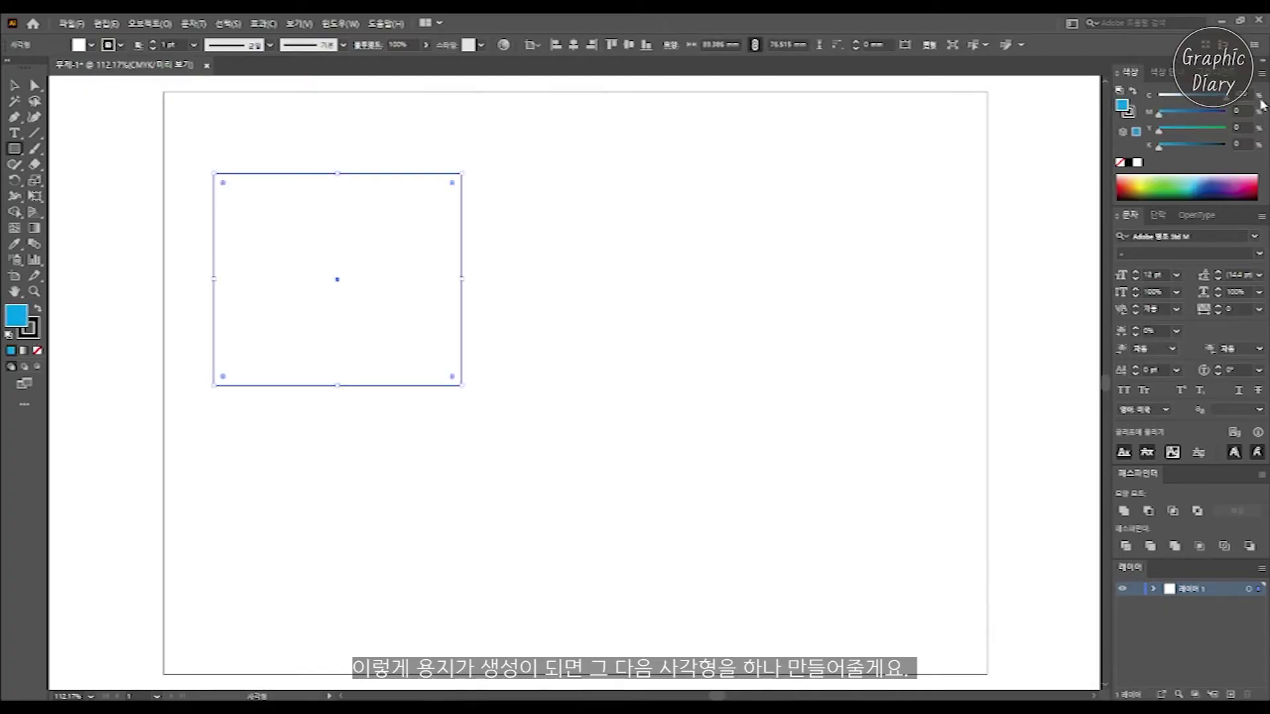
click(37, 350)
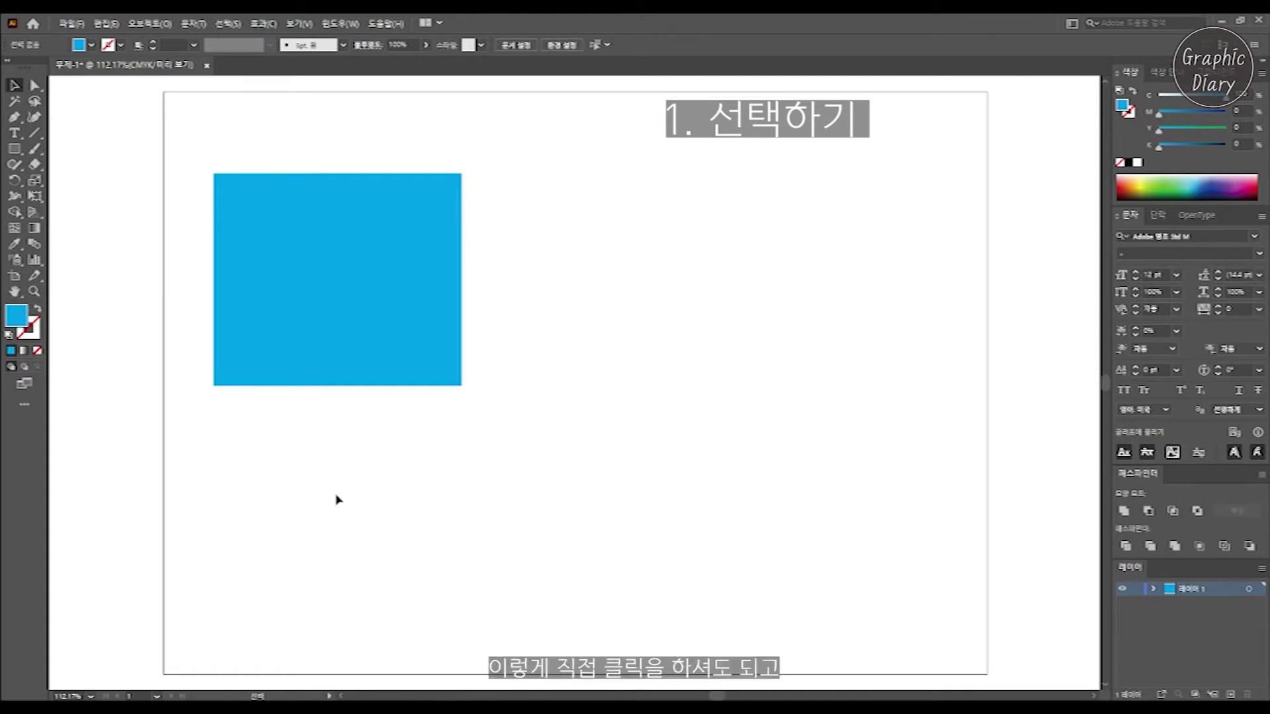
Step: Select the blue rectangle directly and with a marquee across its edge, and move it slightly up and to the right
click(369, 347)
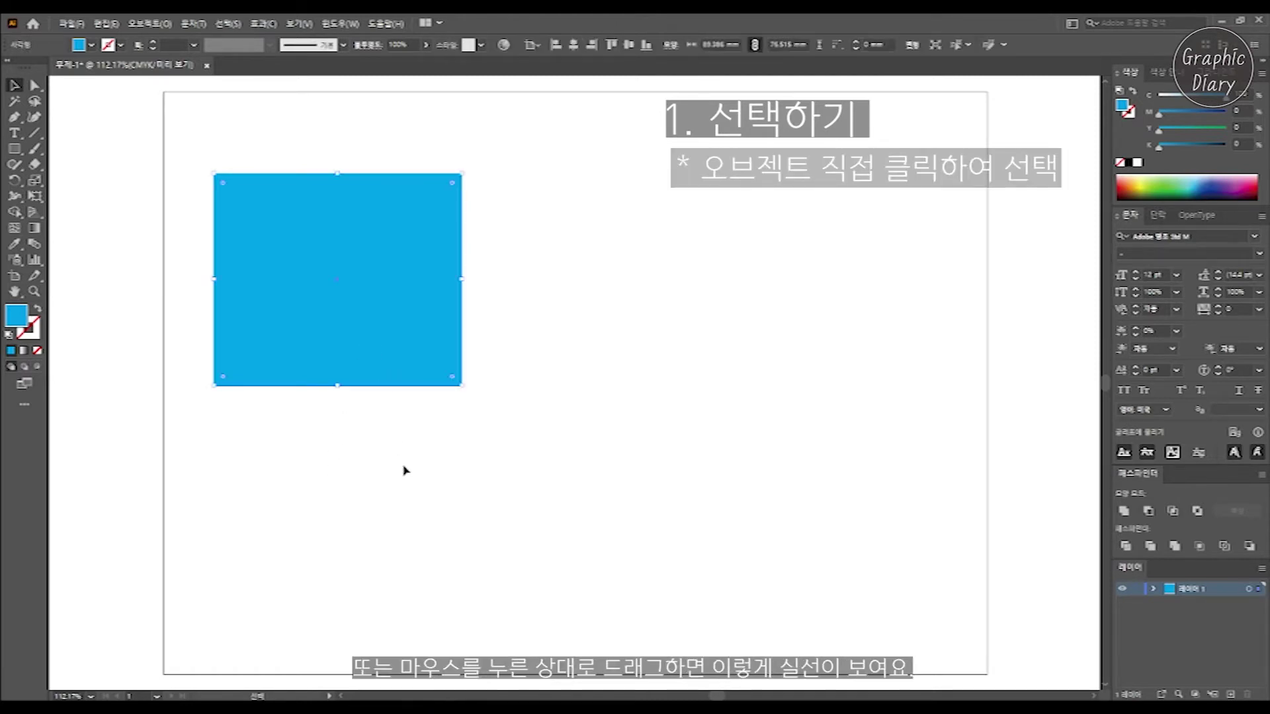
drag(620, 482, 447, 344)
drag(336, 264, 382, 322)
drag(467, 395, 353, 295)
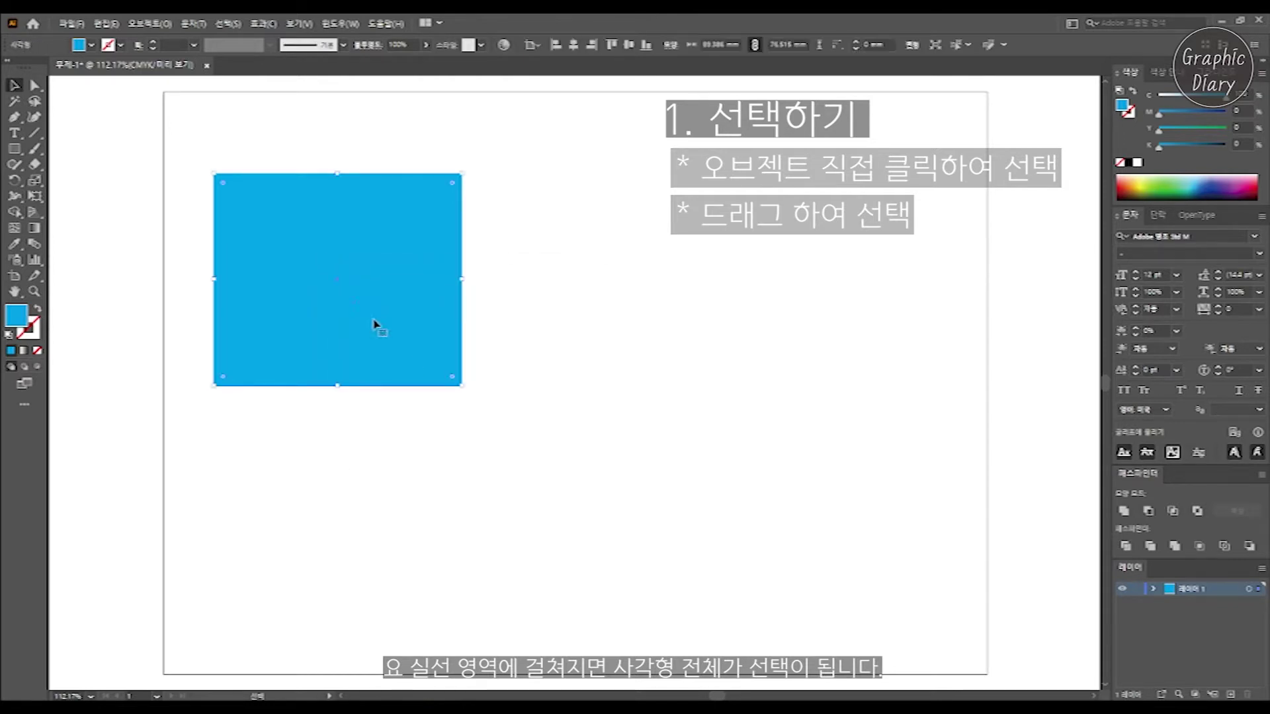
click(499, 451)
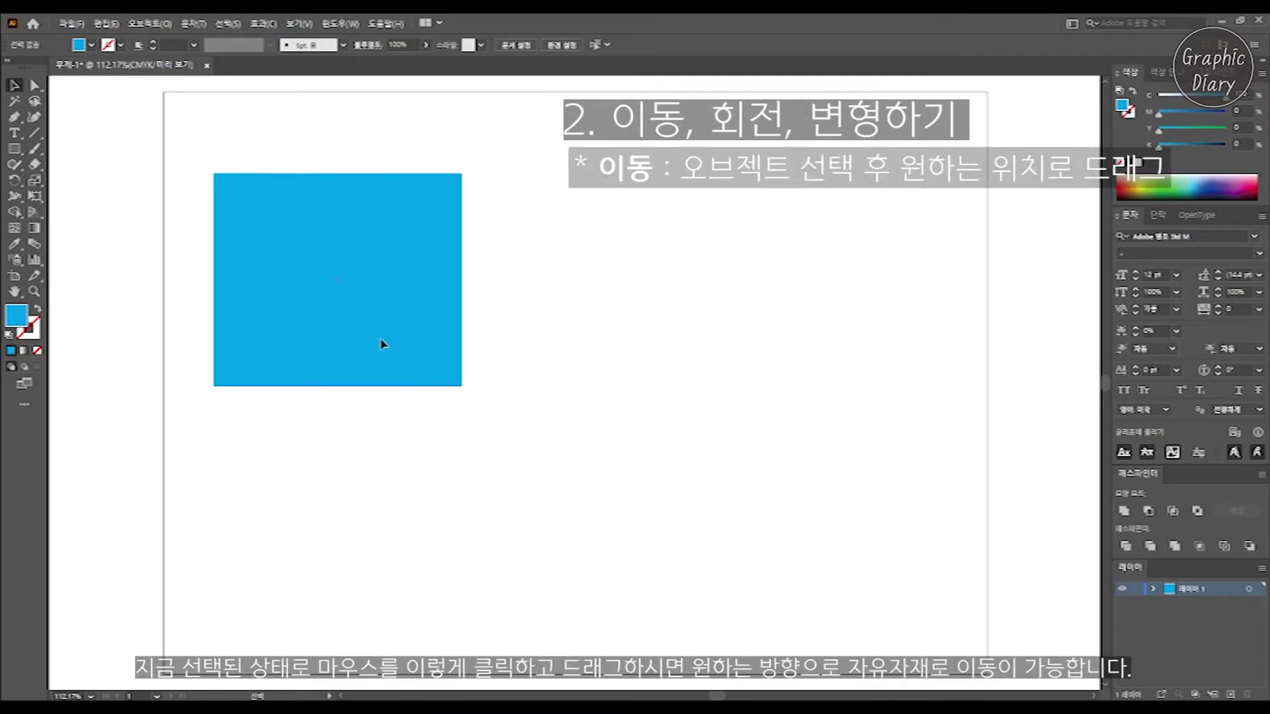
drag(349, 359, 392, 321)
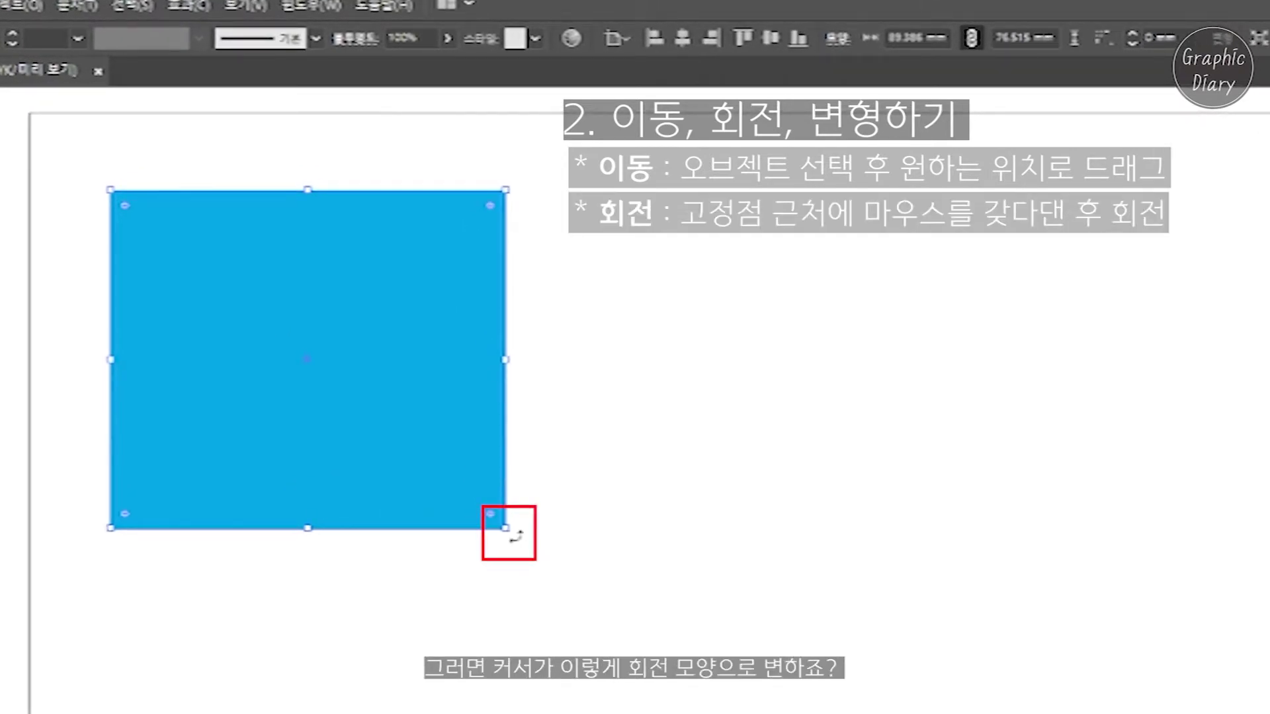
Step: Try rotating the rectangle from near its lower-right corner and stretching it freely by its handles, and undo the changes
drag(516, 537, 532, 581)
key(ctrl+z)
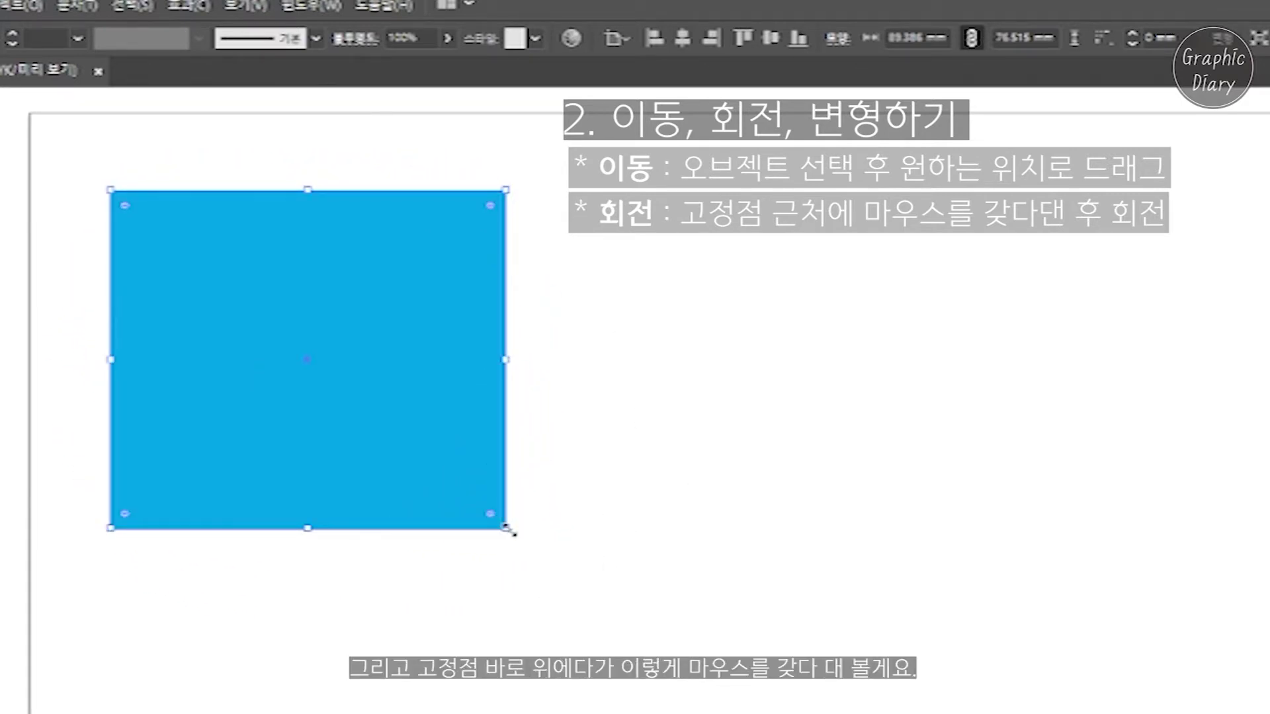
drag(507, 528, 541, 500)
drag(538, 345, 488, 368)
mouse_move(299, 504)
mouse_down()
mouse_move(298, 576)
mouse_move(299, 513)
mouse_up()
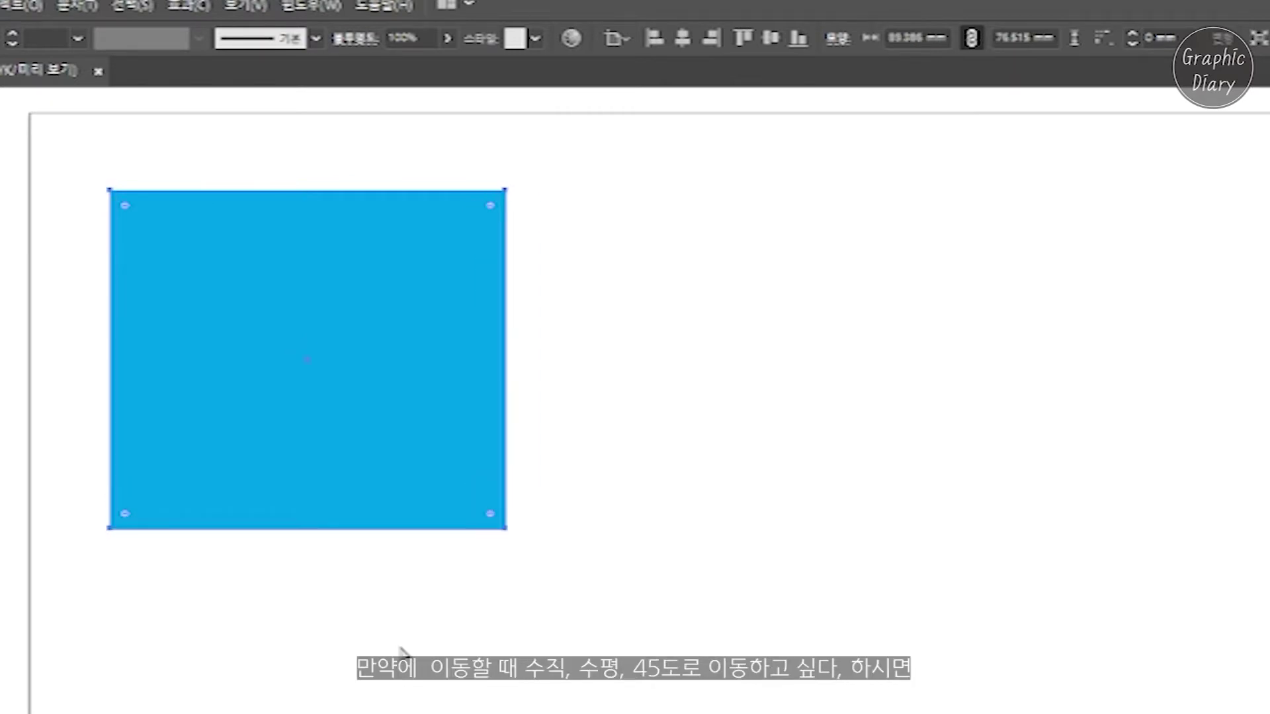
drag(302, 519, 401, 651)
key(ctrl+z)
click(400, 648)
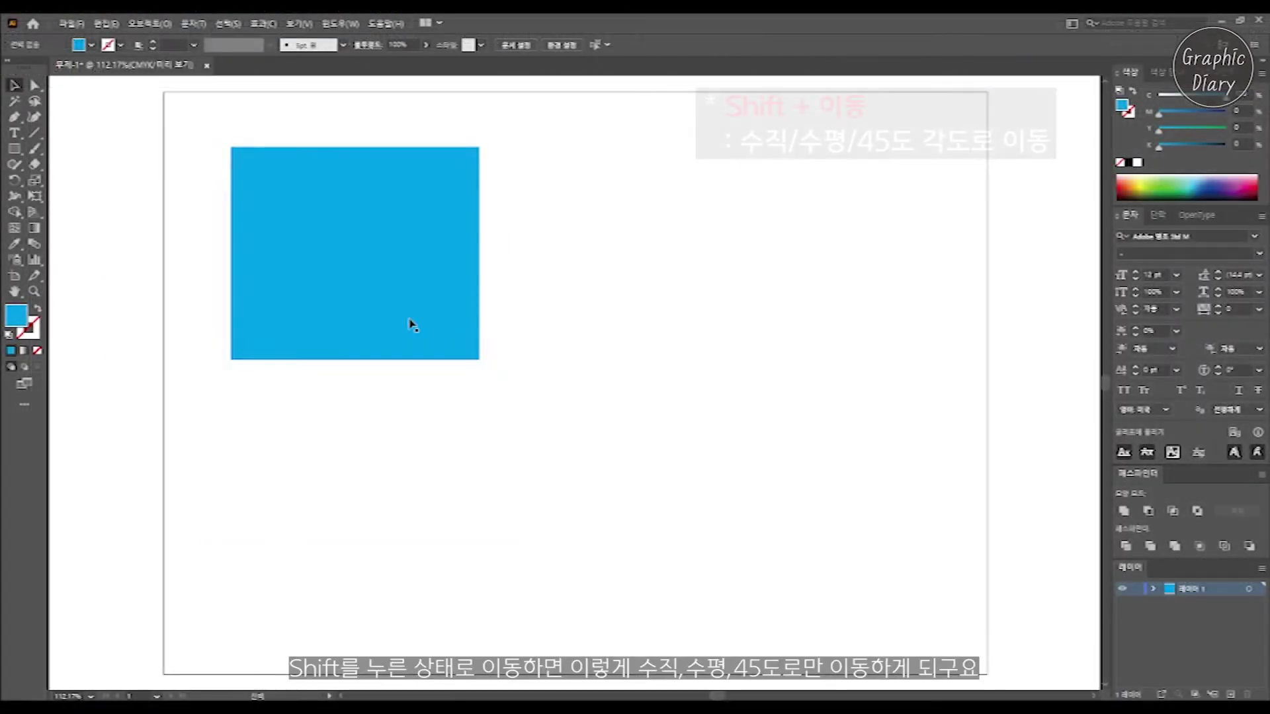
Step: Try moving the rectangle strictly horizontally and vertically and rotating it in 45° increments, undoing the changes
drag(412, 325, 754, 323)
drag(716, 281, 698, 492)
key(ctrl+z)
key(ctrl+z)
key(ctrl+z)
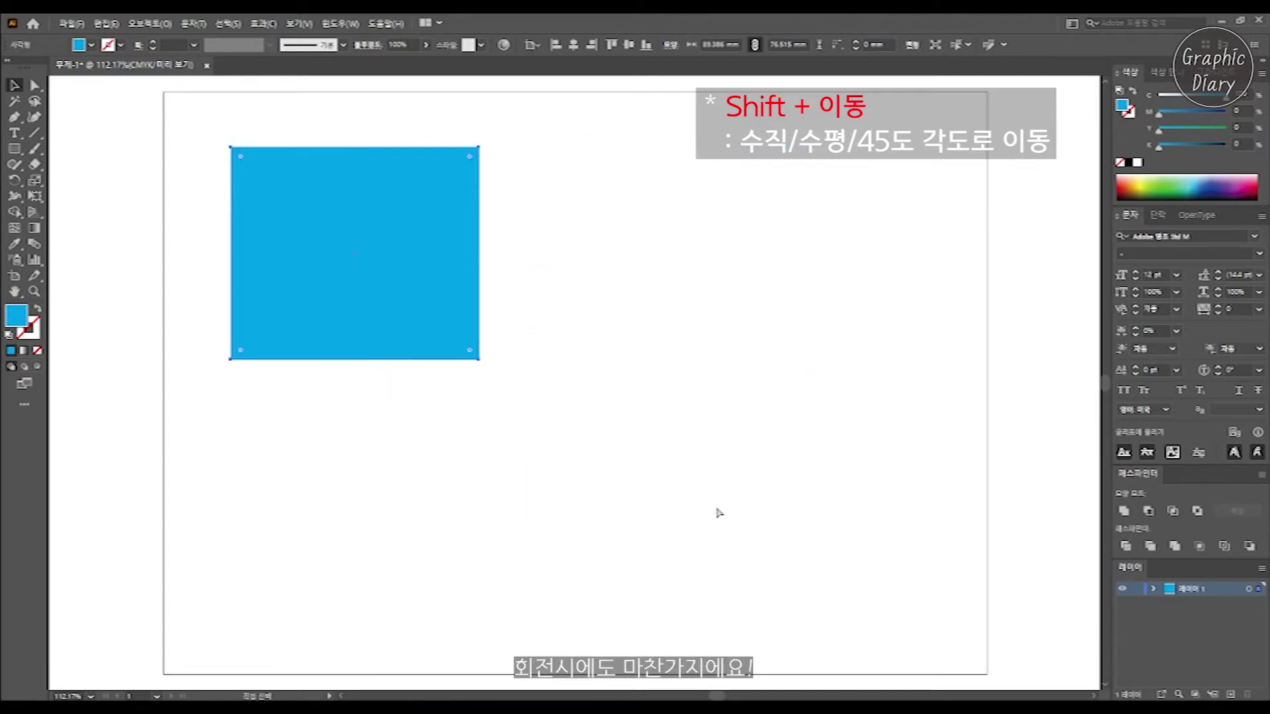
drag(497, 370, 524, 427)
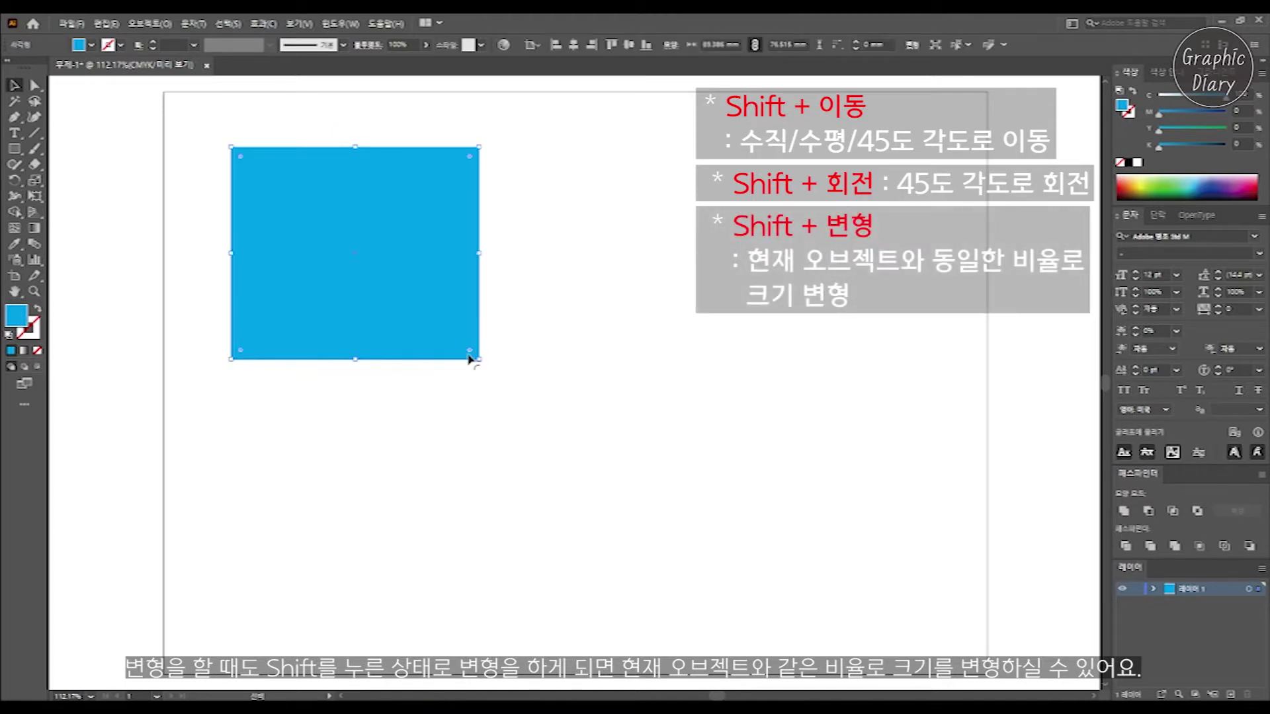
Step: Scale the rectangle proportionally from its lower-right corner, first smaller and finally to about 100 × 86 mm
drag(480, 361, 501, 308)
click(555, 399)
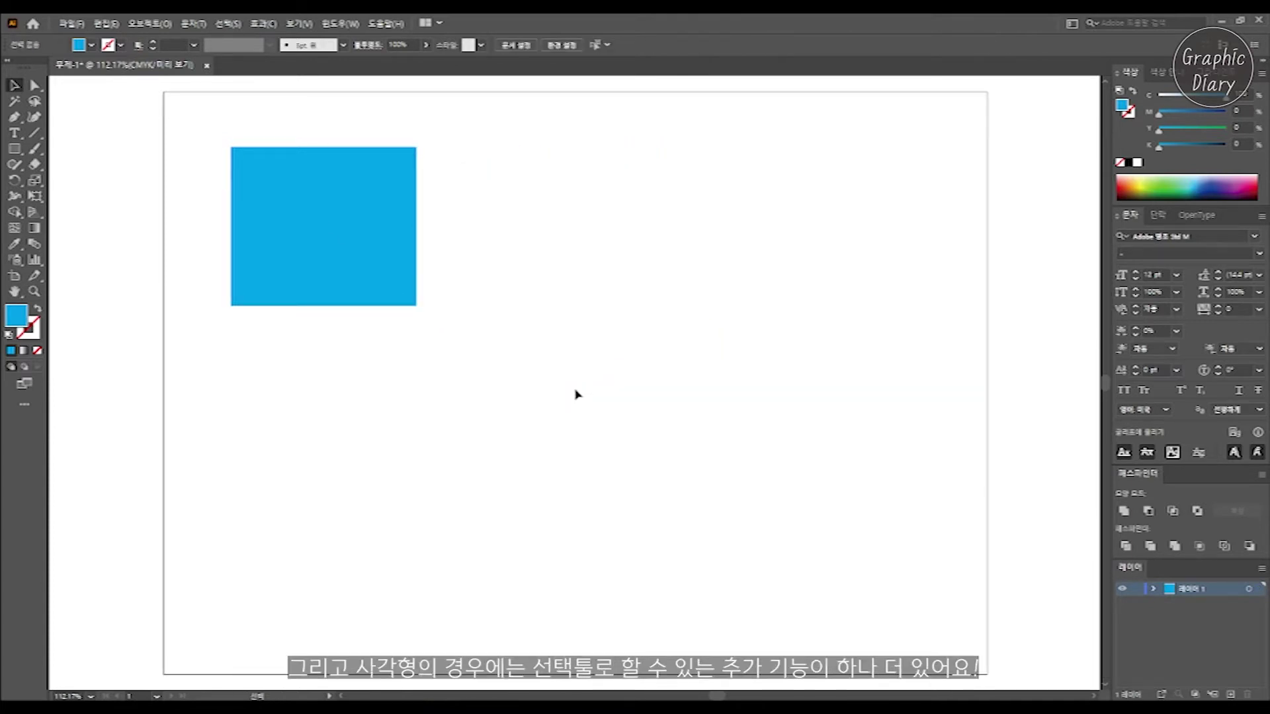
click(416, 279)
drag(418, 304, 511, 410)
click(599, 454)
Step: Try rounding all four corners of the rectangle with a corner widget, and undo the rounding
click(398, 347)
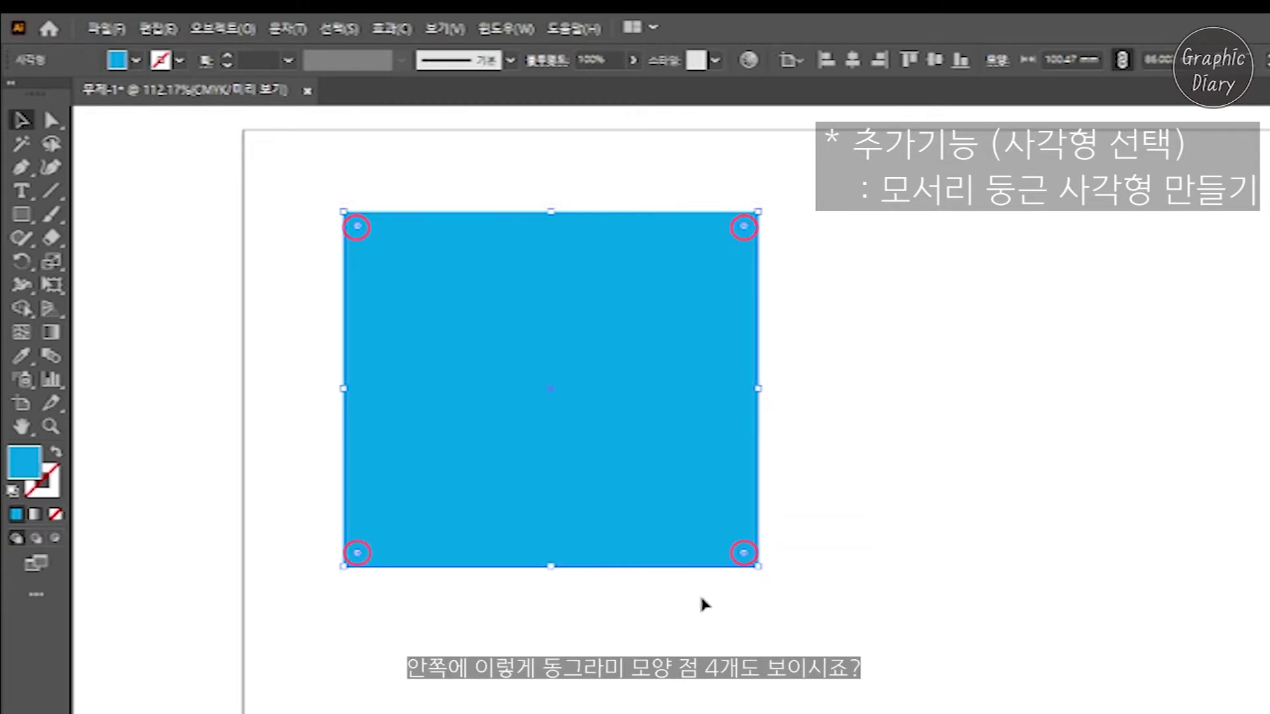
drag(744, 559, 705, 500)
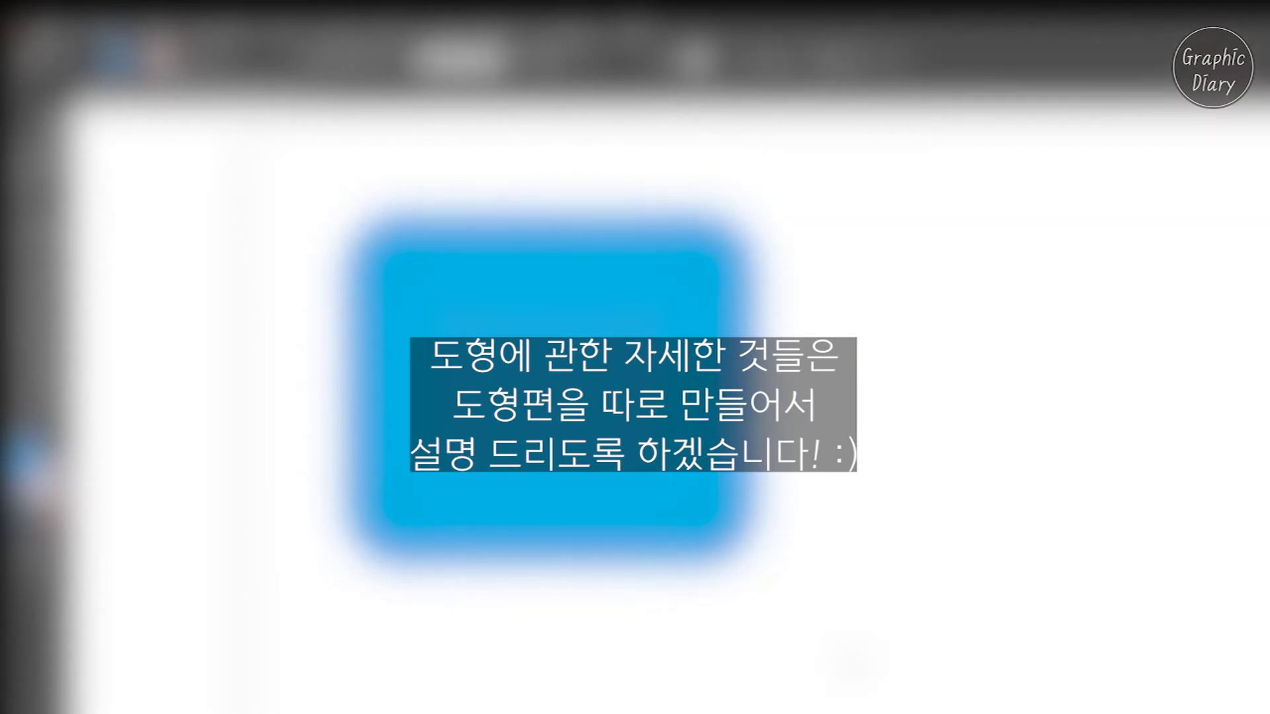
key(ctrl+z)
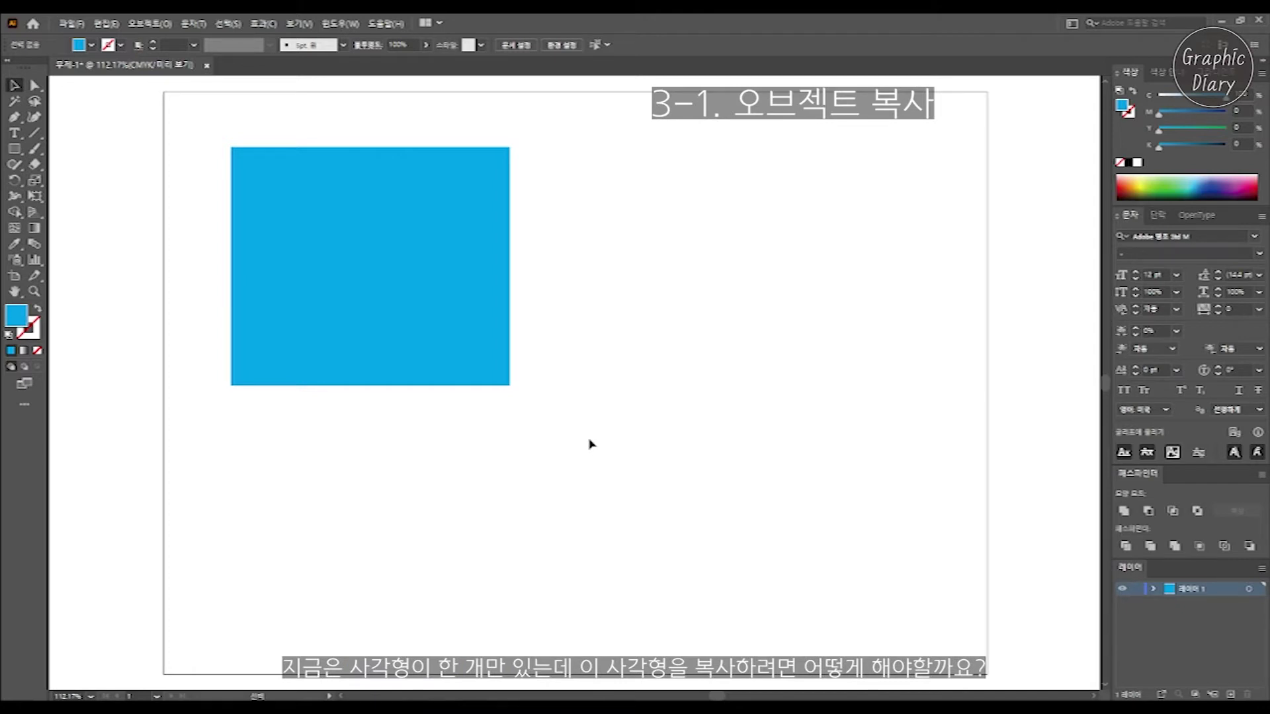
Step: Try copying and pasting the rectangle and moving the pasted copy, and undo the result
click(410, 338)
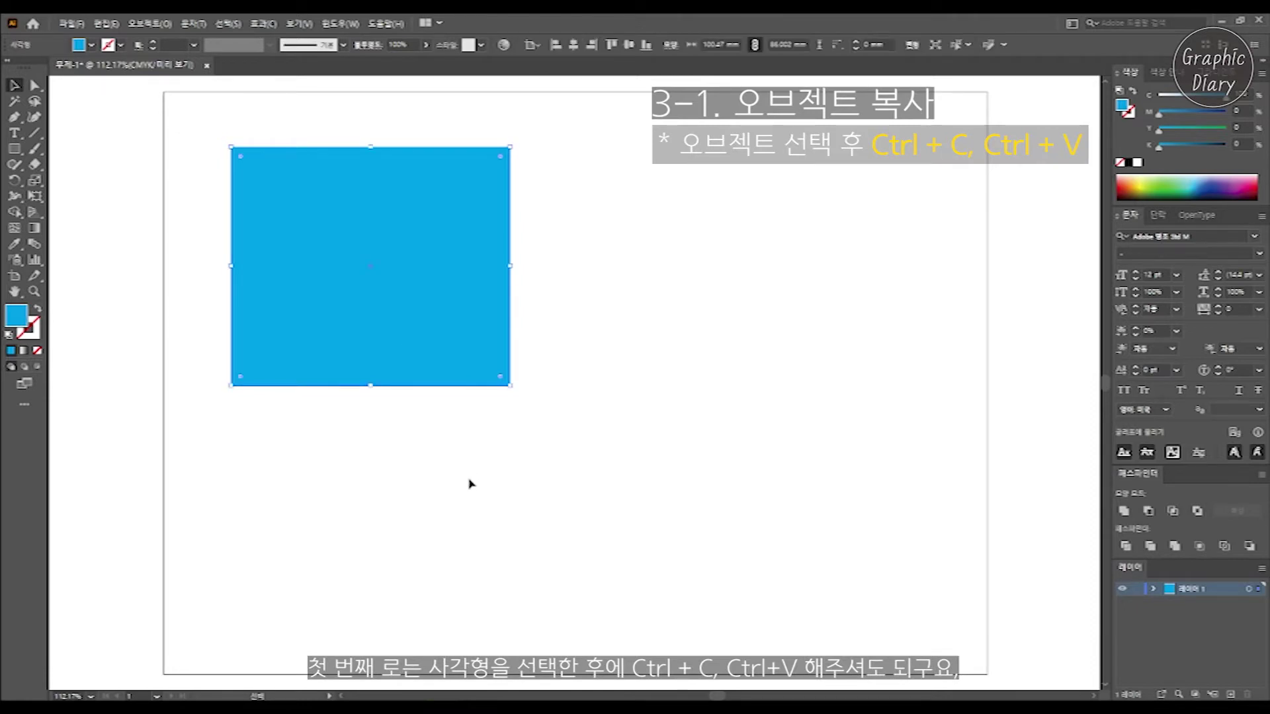
key(ctrl+c)
key(ctrl+v)
drag(570, 454, 669, 329)
key(ctrl+z)
key(ctrl+z)
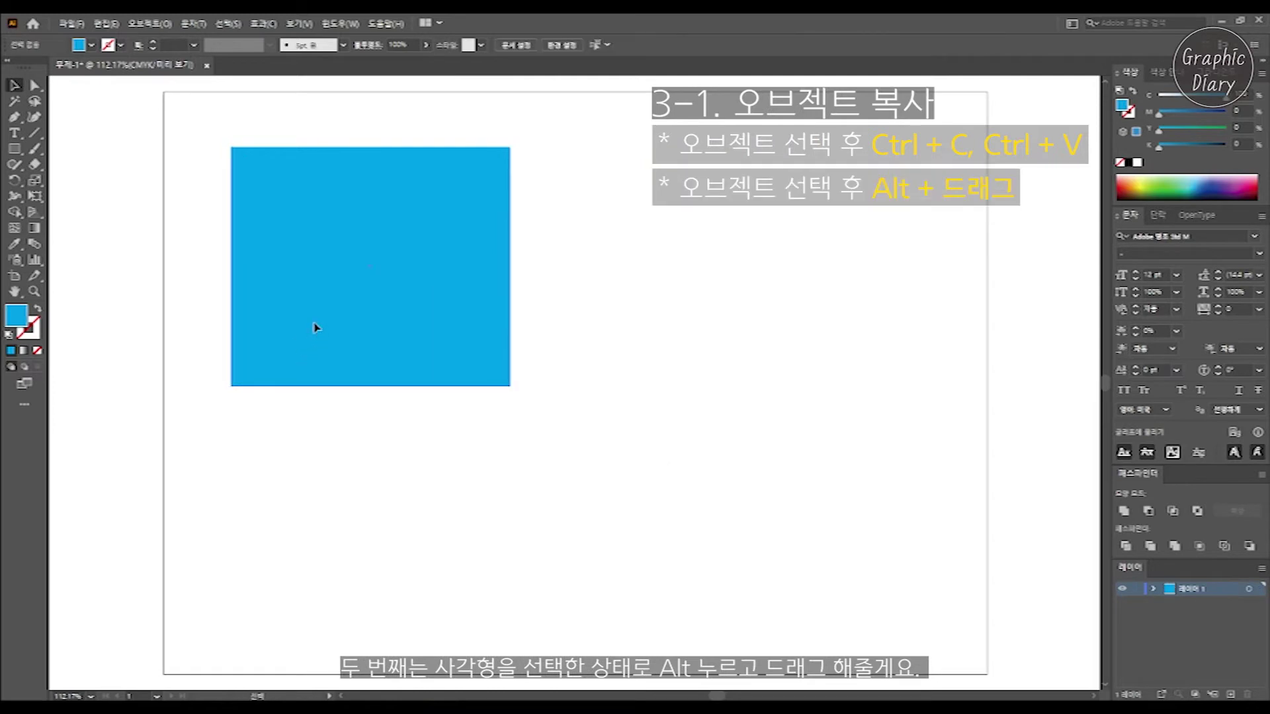
Step: Try duplicating the rectangle diagonally to the lower right of the original, and undo each duplicate
drag(381, 382, 762, 519)
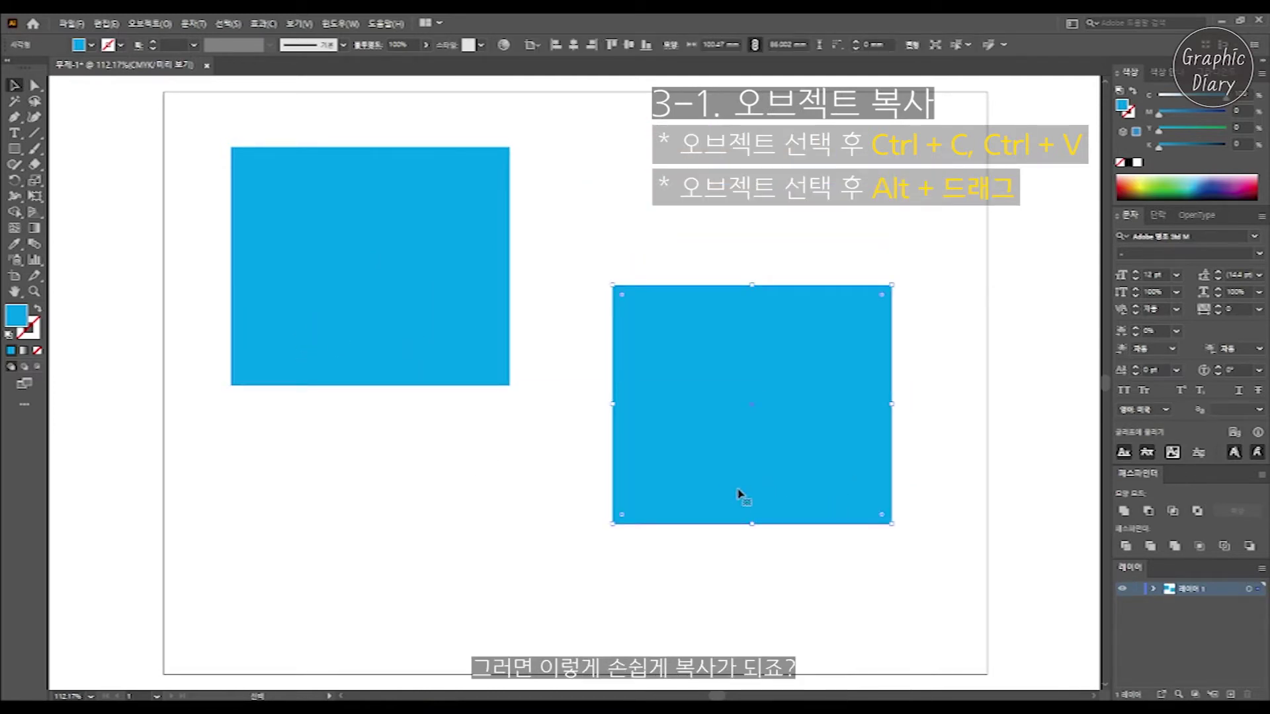
key(ctrl+z)
drag(388, 340, 578, 530)
key(ctrl+z)
click(732, 517)
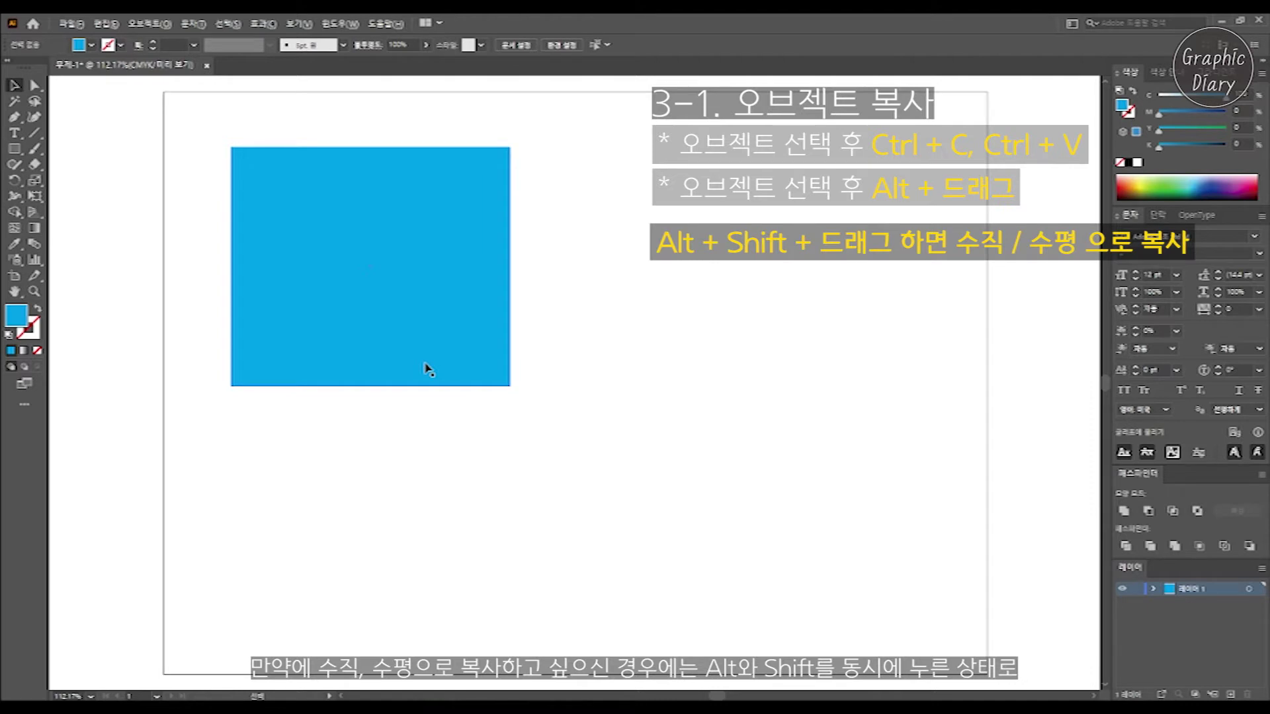
Step: Try duplicating the rectangle in a straight line to its right and directly below it, undoing each copy
click(445, 375)
drag(428, 371, 792, 357)
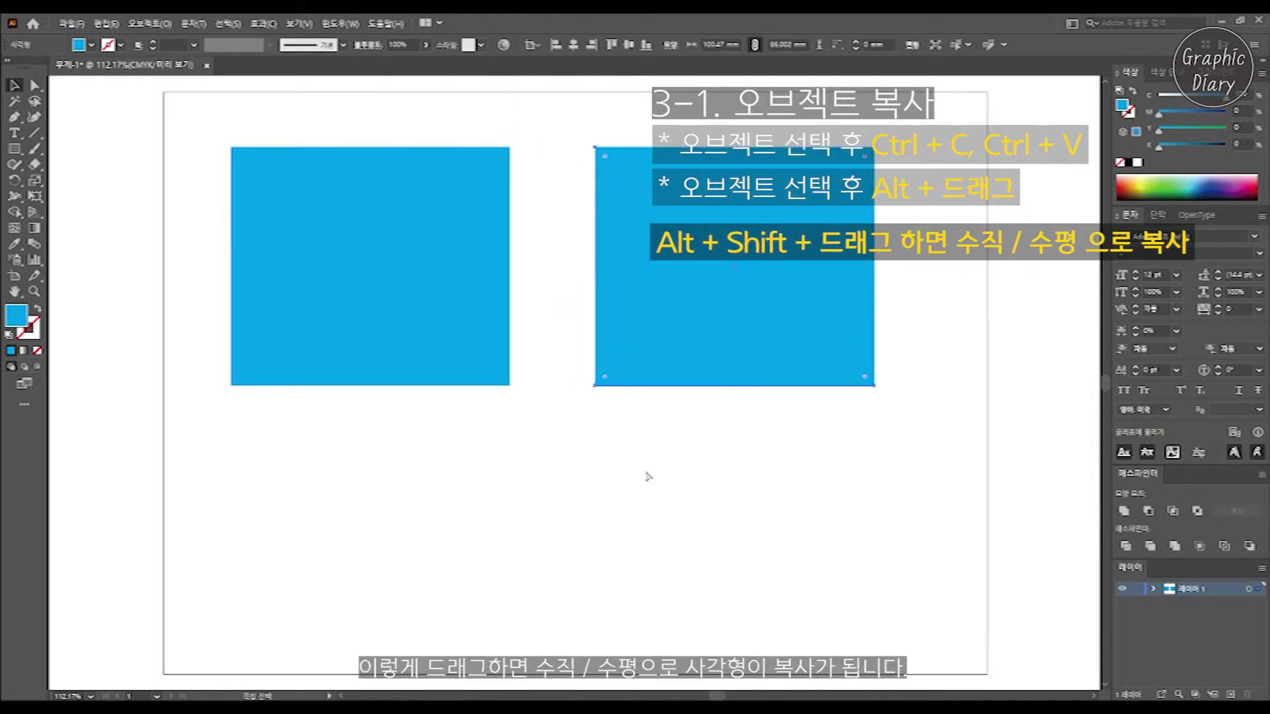
key(ctrl+z)
drag(407, 355, 383, 604)
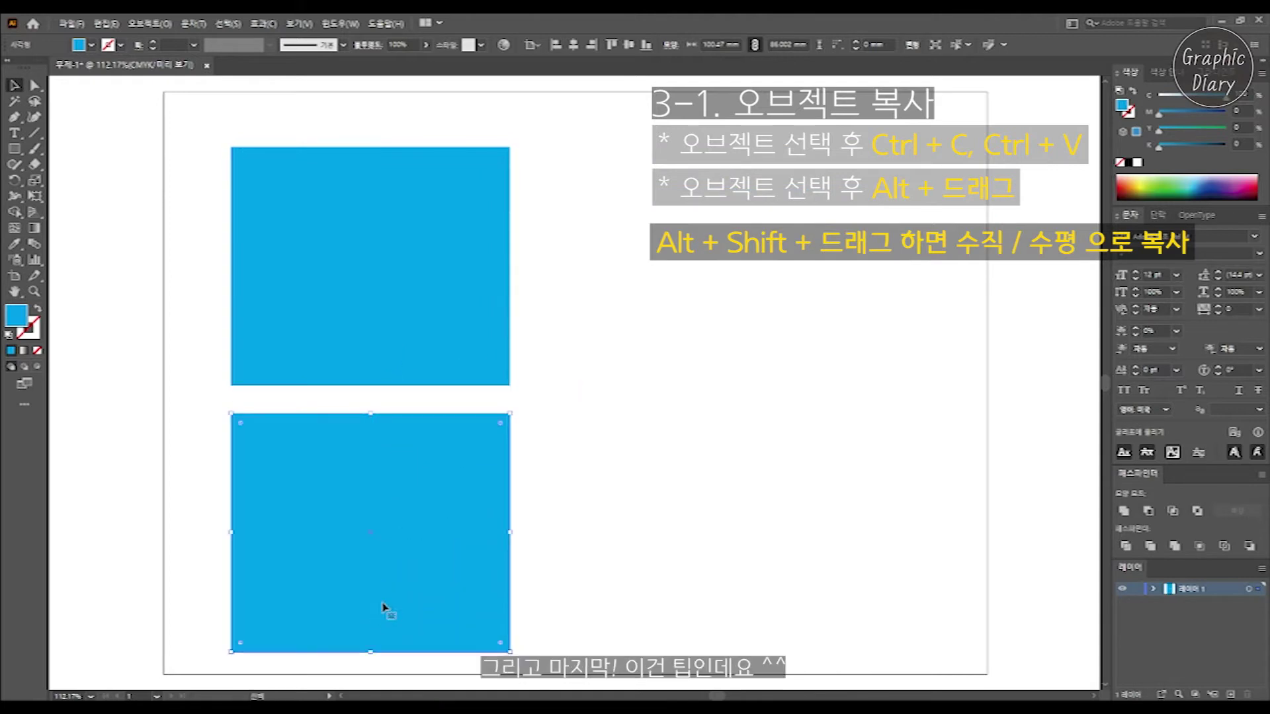
key(ctrl+z)
click(575, 285)
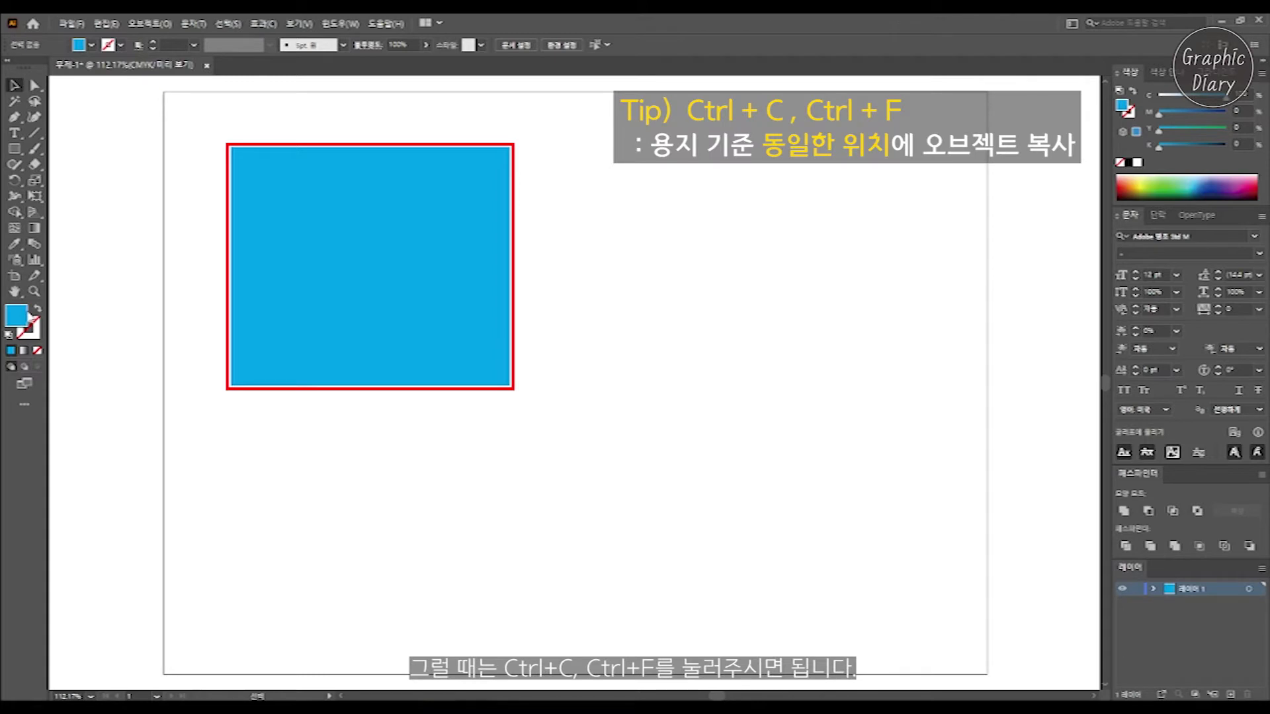
Step: Add a second A4 artboard beside the first one and return to the Selection tool
key(ctrl+1)
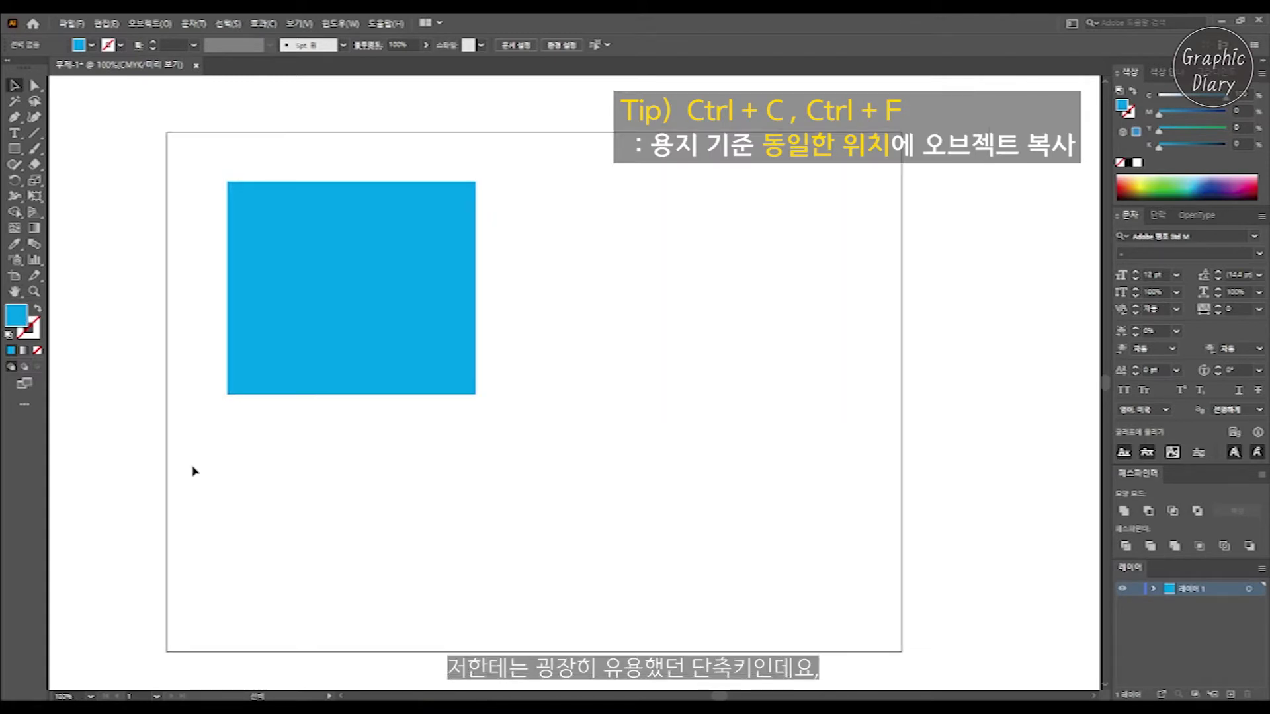
key(a)
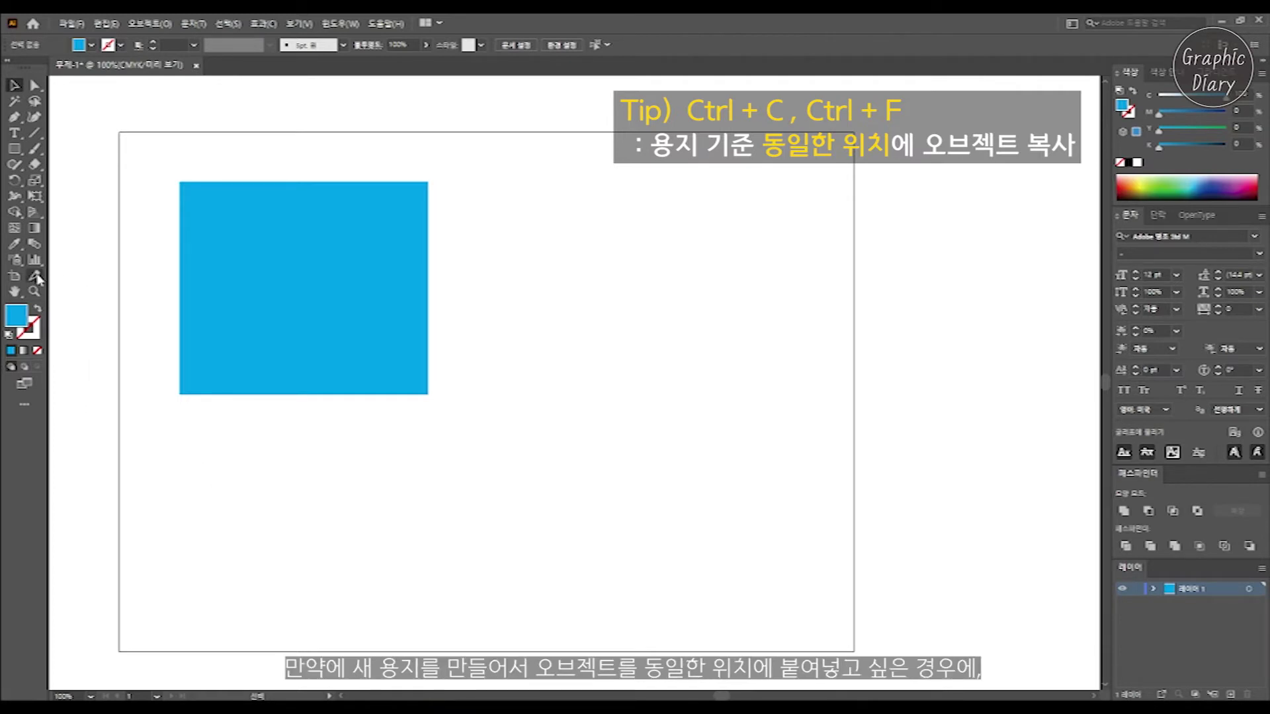
click(13, 276)
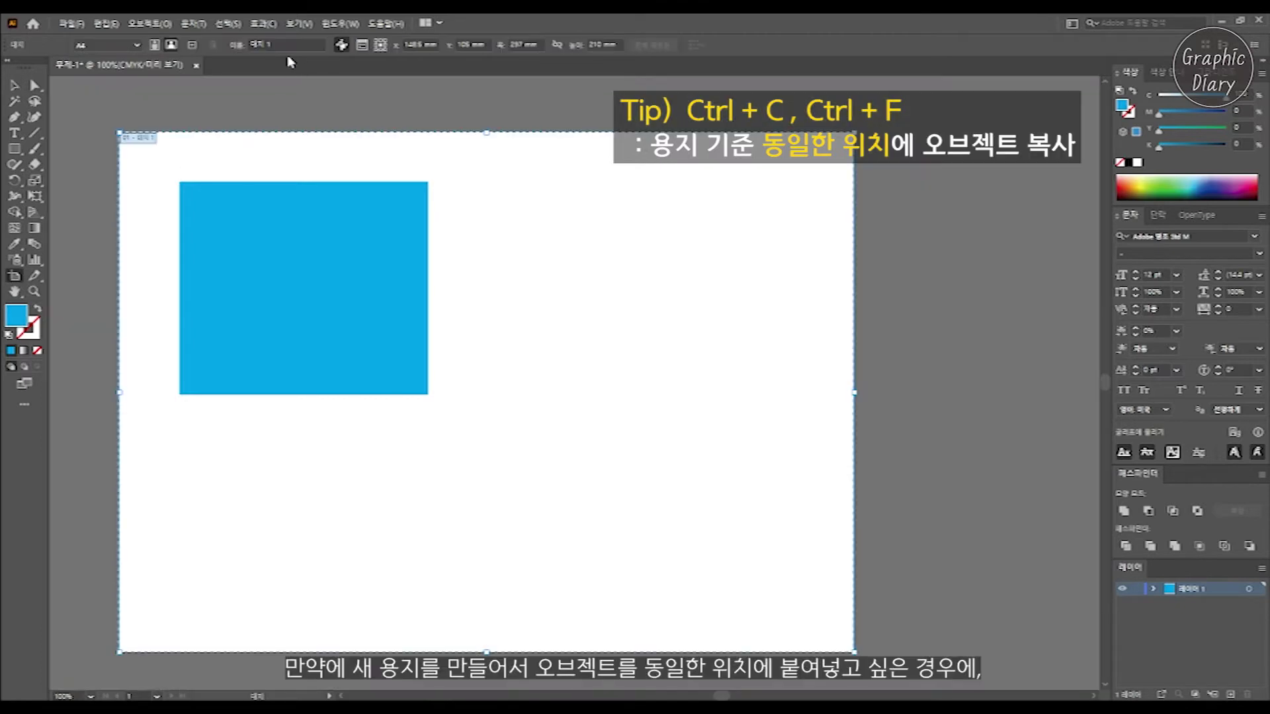
click(192, 45)
key(v)
key(ctrl+minus)
key(ctrl+minus)
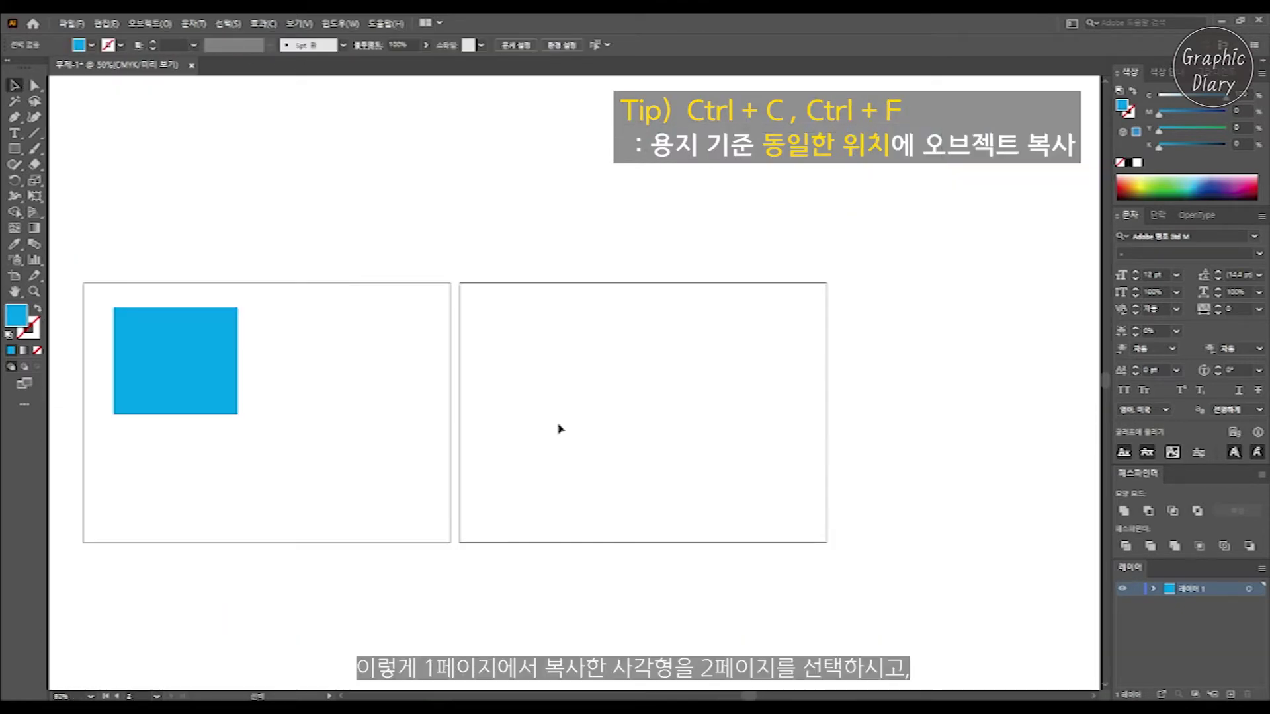
Step: Copy the rectangle from the first artboard and paste it in front at the same position on the second artboard
click(158, 389)
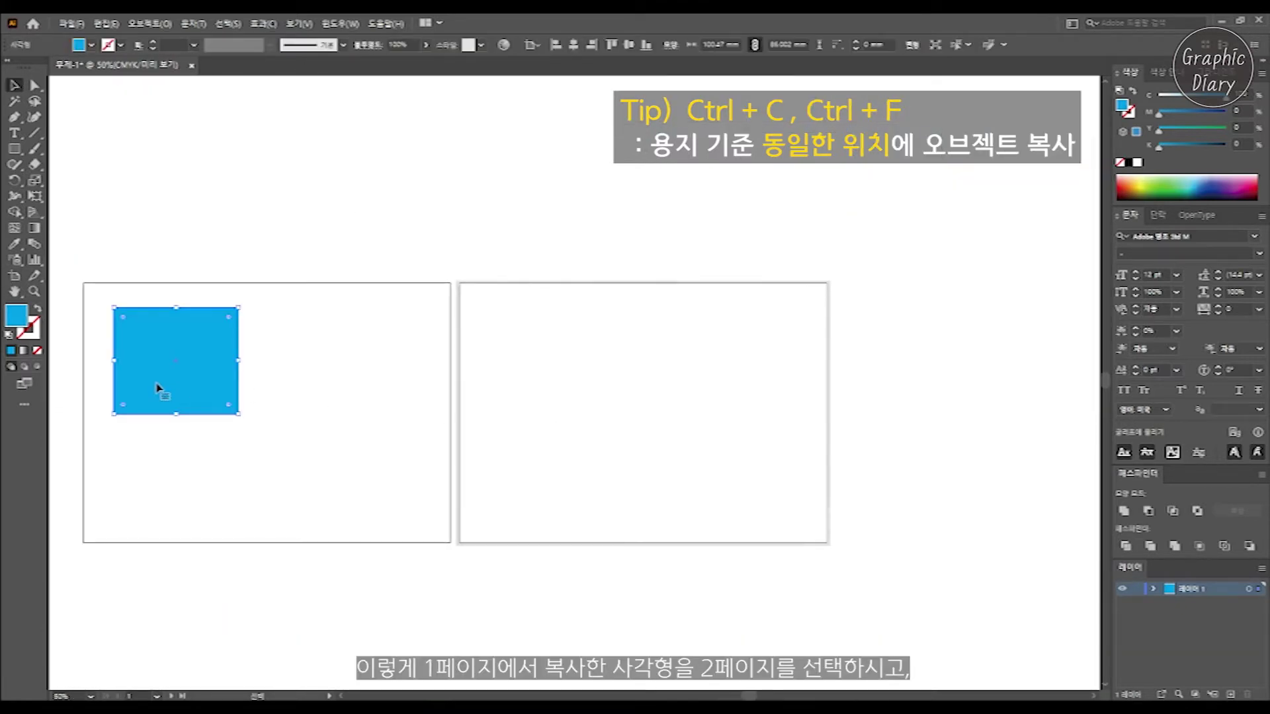
click(699, 400)
key(ctrl+f)
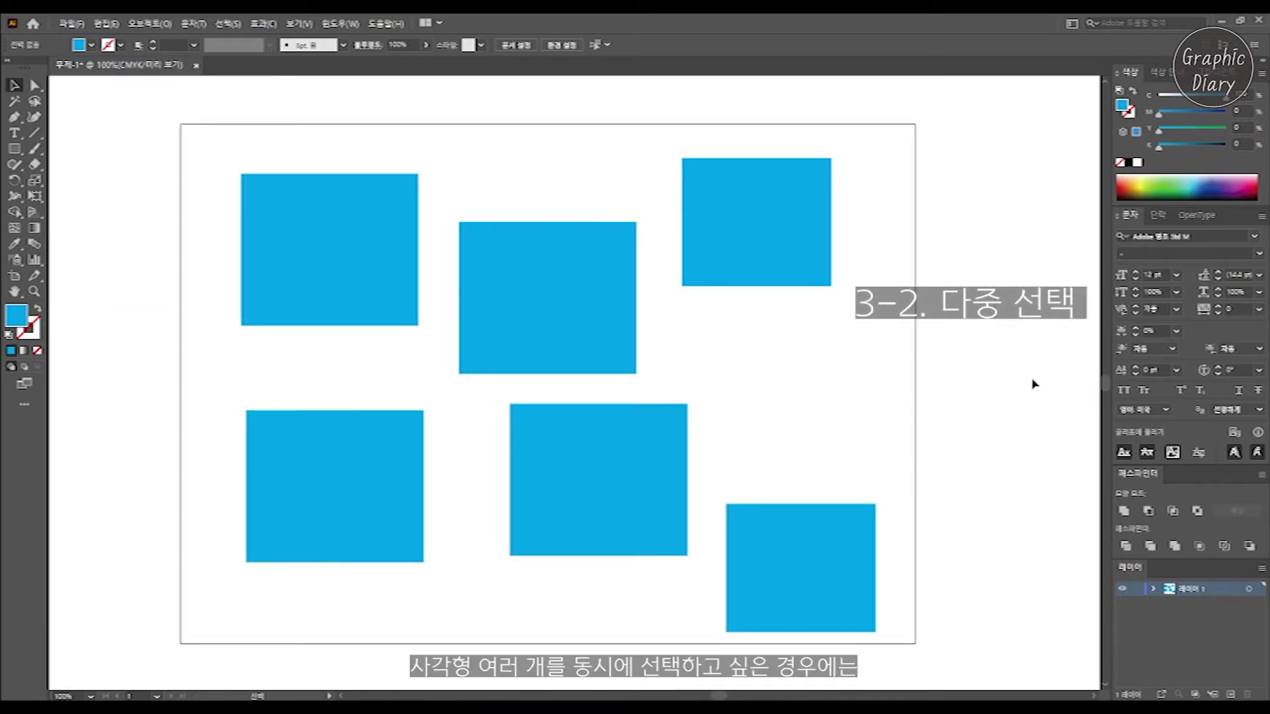
Step: Select the upper-left, upper-middle and lower-left rectangles one by one, then select several with one marquee and clear the selection
click(366, 224)
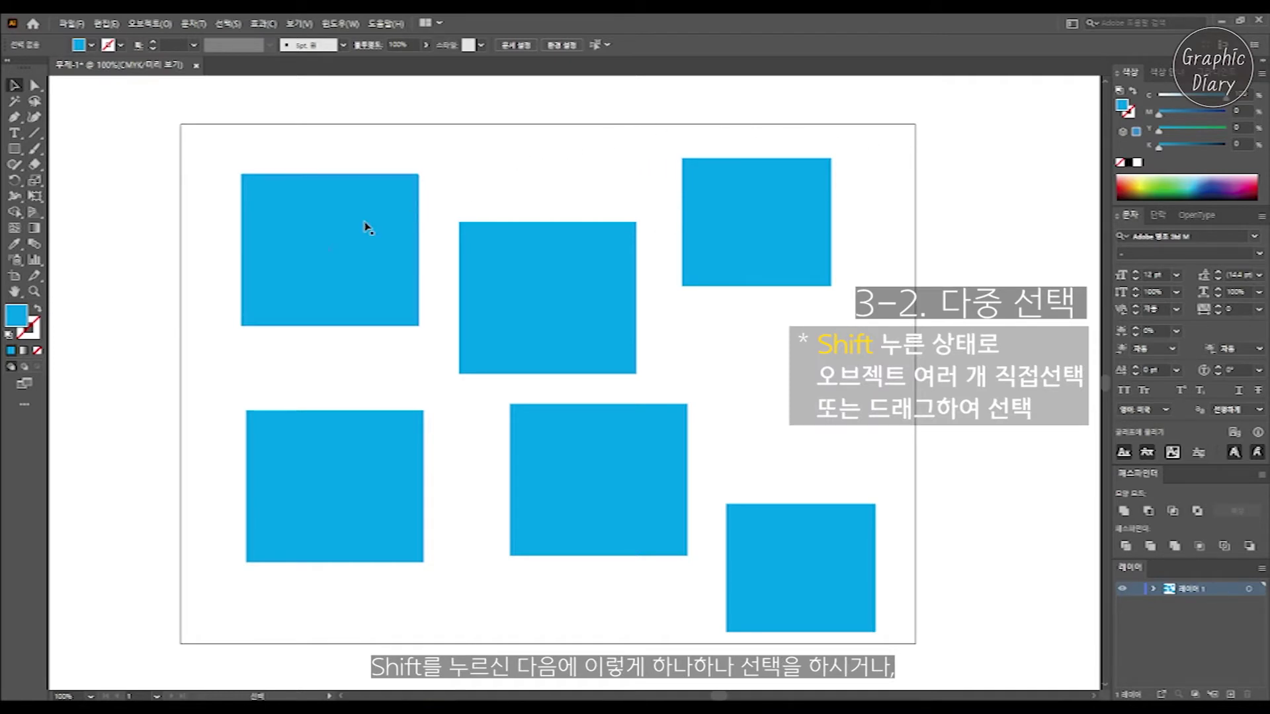
shift+click(509, 345)
shift+click(387, 469)
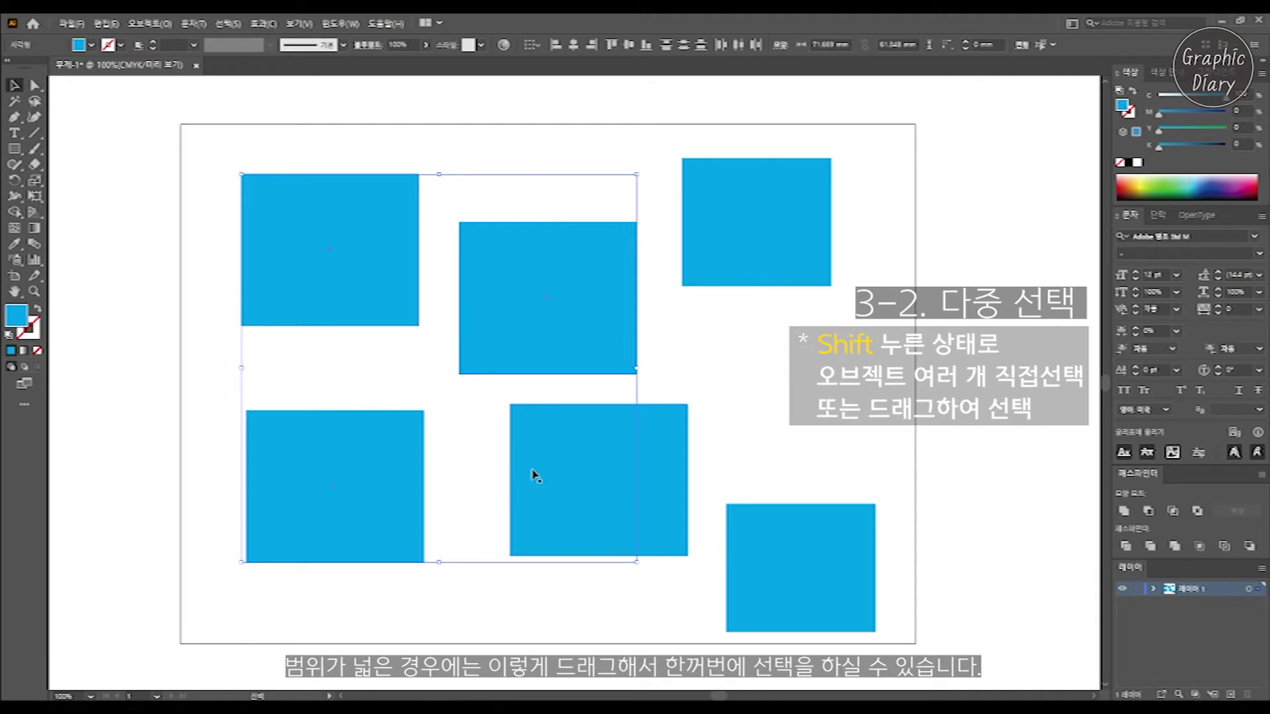
click(829, 328)
drag(869, 432, 335, 187)
click(1054, 255)
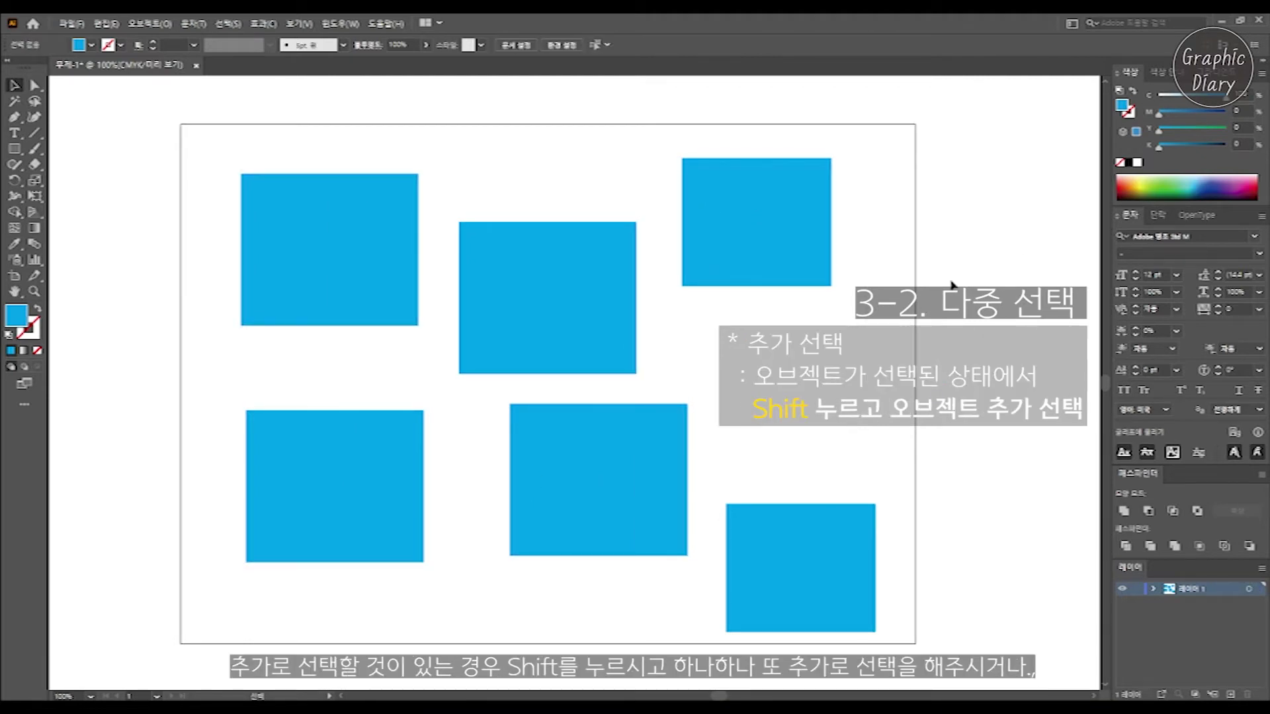
Step: Select the three upper rectangles, add the lower-middle and lower-right ones individually, and clear the selection
click(347, 197)
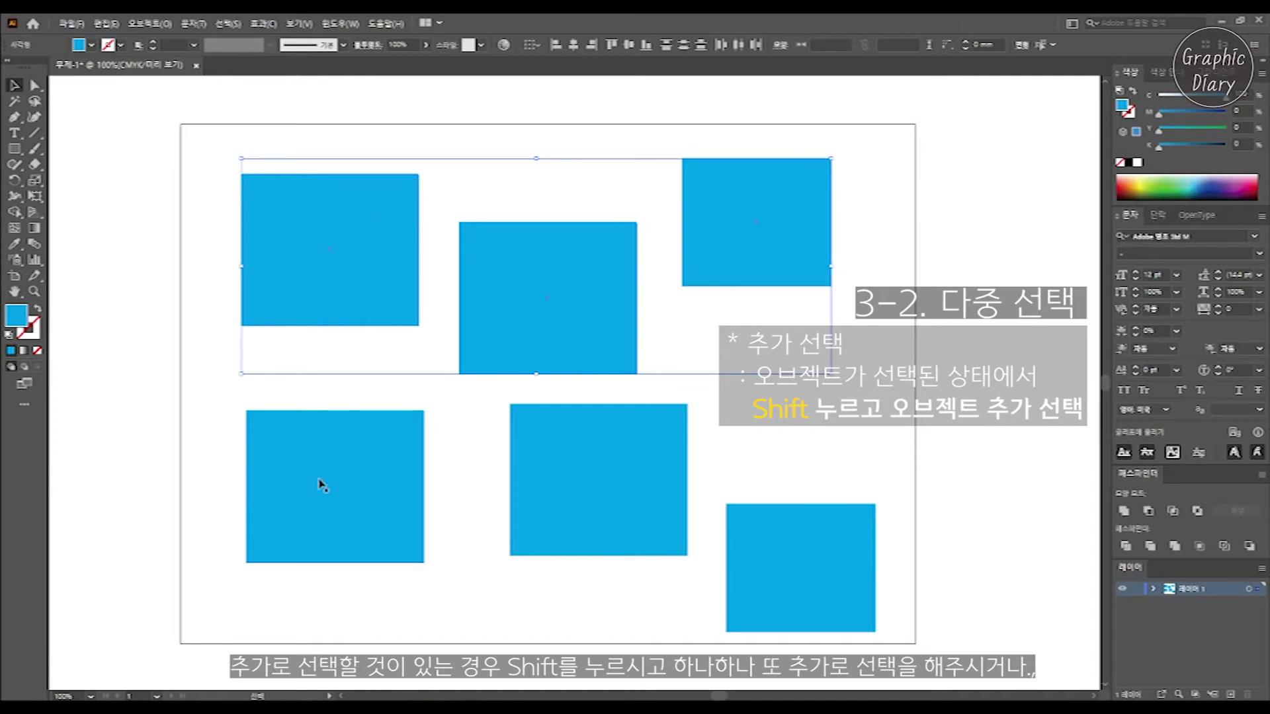
shift+click(587, 438)
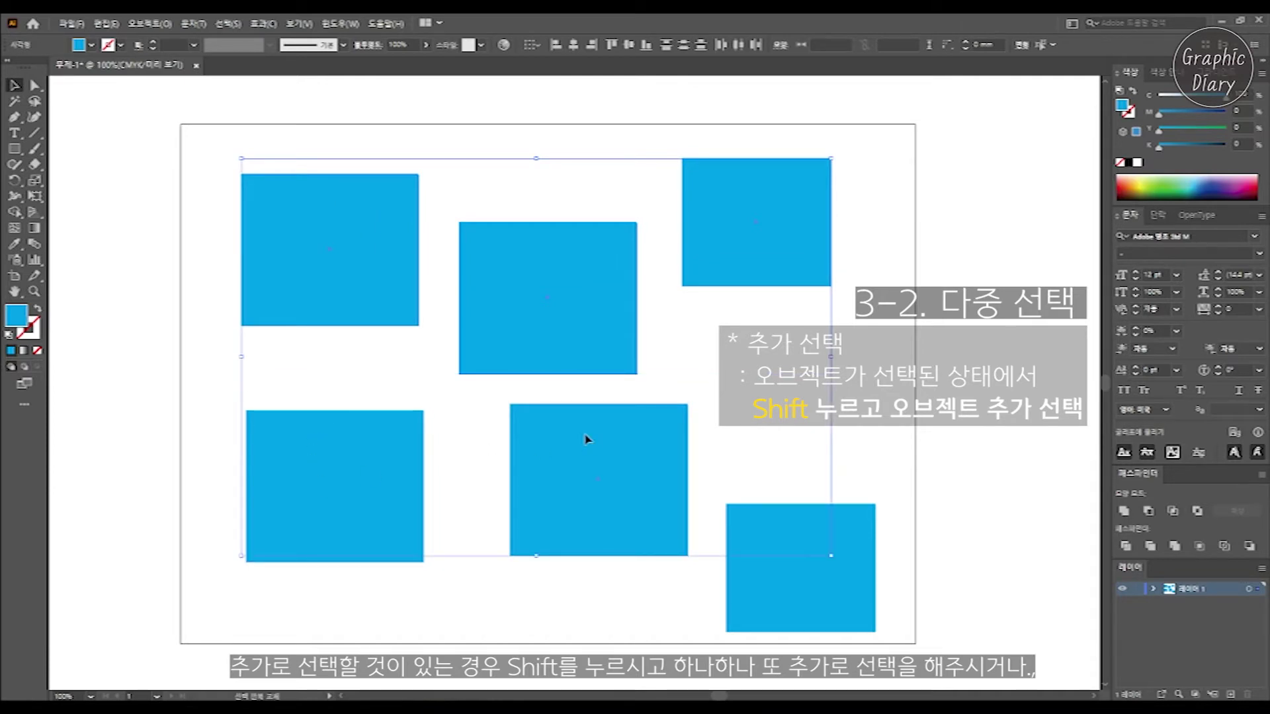
shift+click(791, 624)
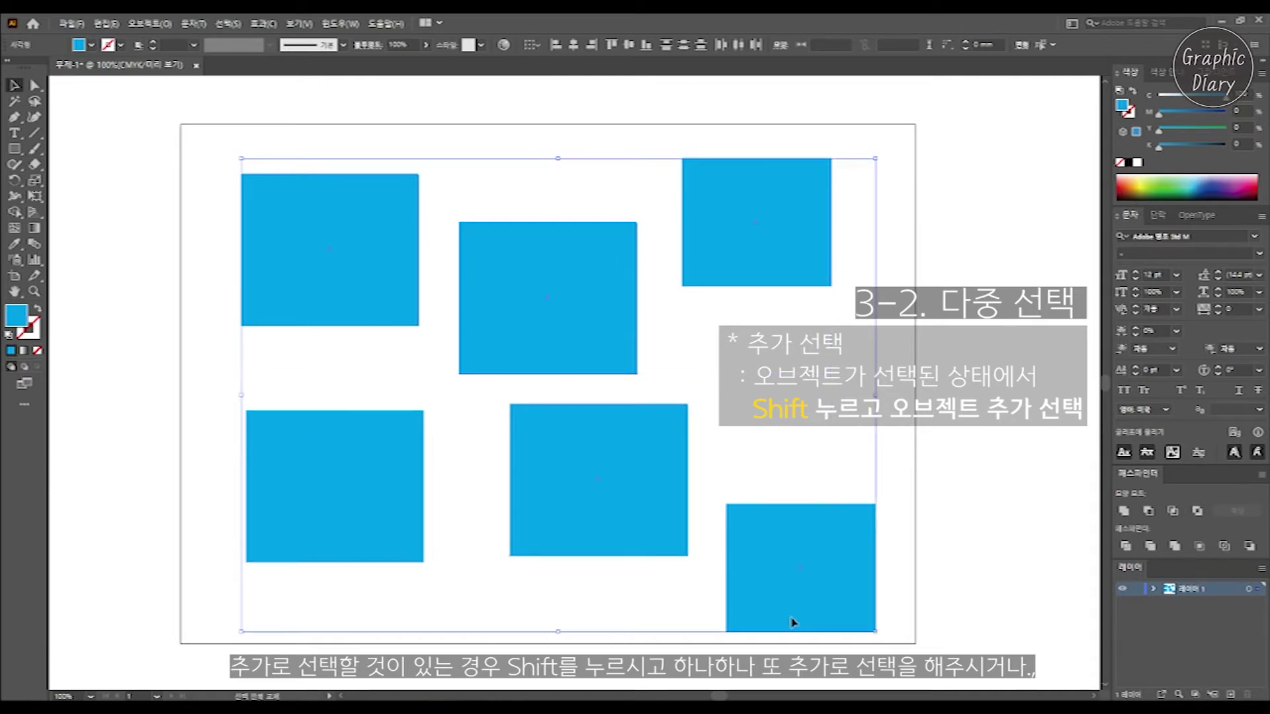
click(950, 584)
Step: Select the three upper rectangles with a marquee and add the lower-middle and lower-right ones with a second marquee
drag(713, 282, 198, 195)
drag(949, 636, 590, 470)
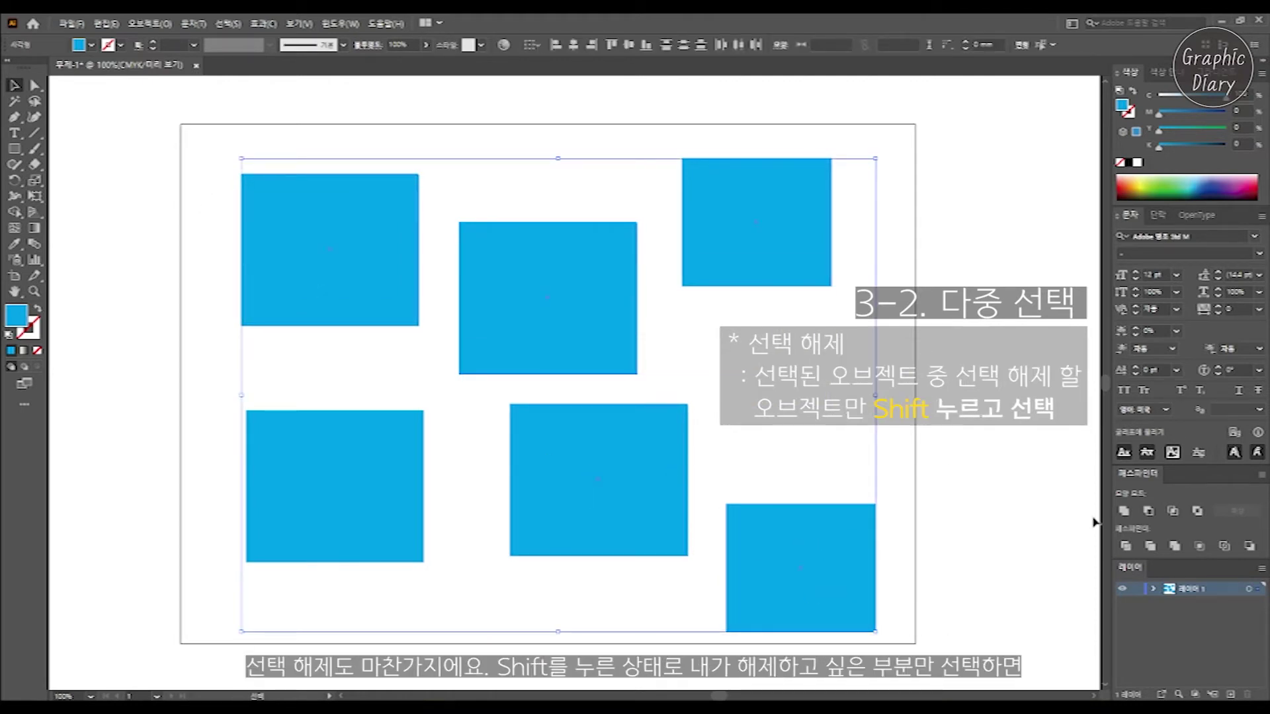
Step: Select the three upper rectangles with one marquee and remove only the upper-right one from the selection
click(982, 552)
drag(735, 296, 250, 181)
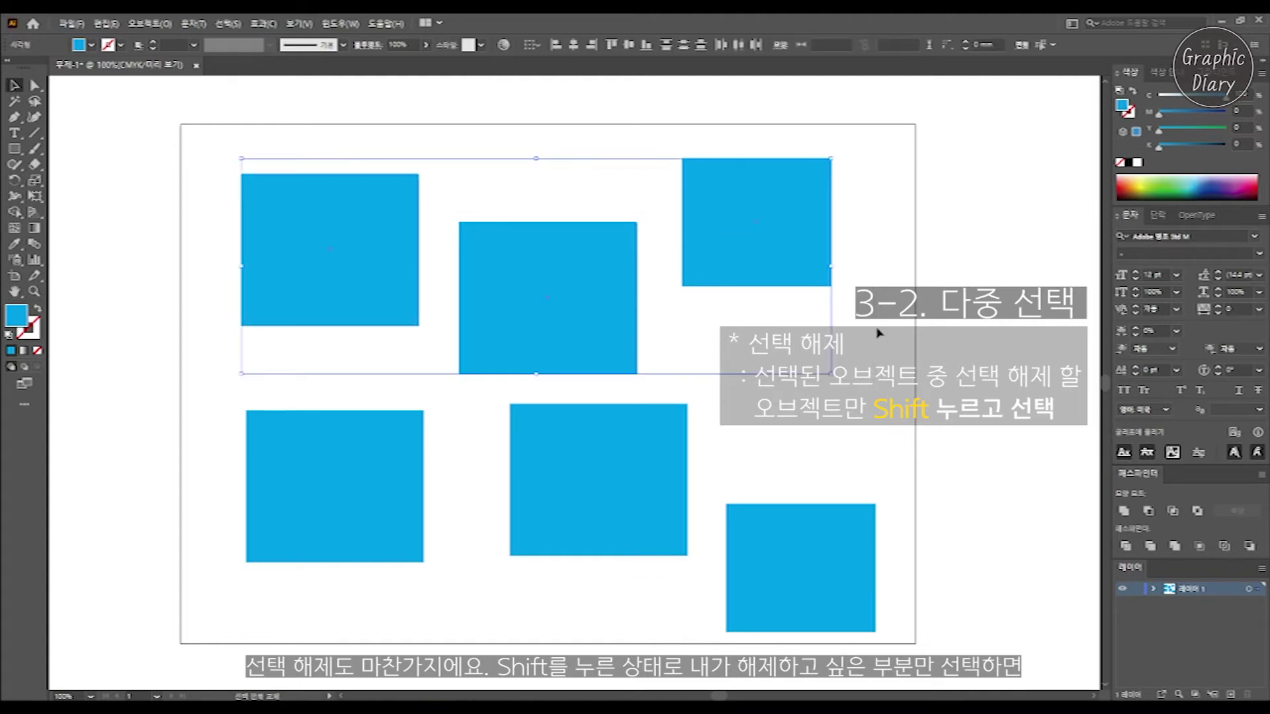
shift+click(766, 283)
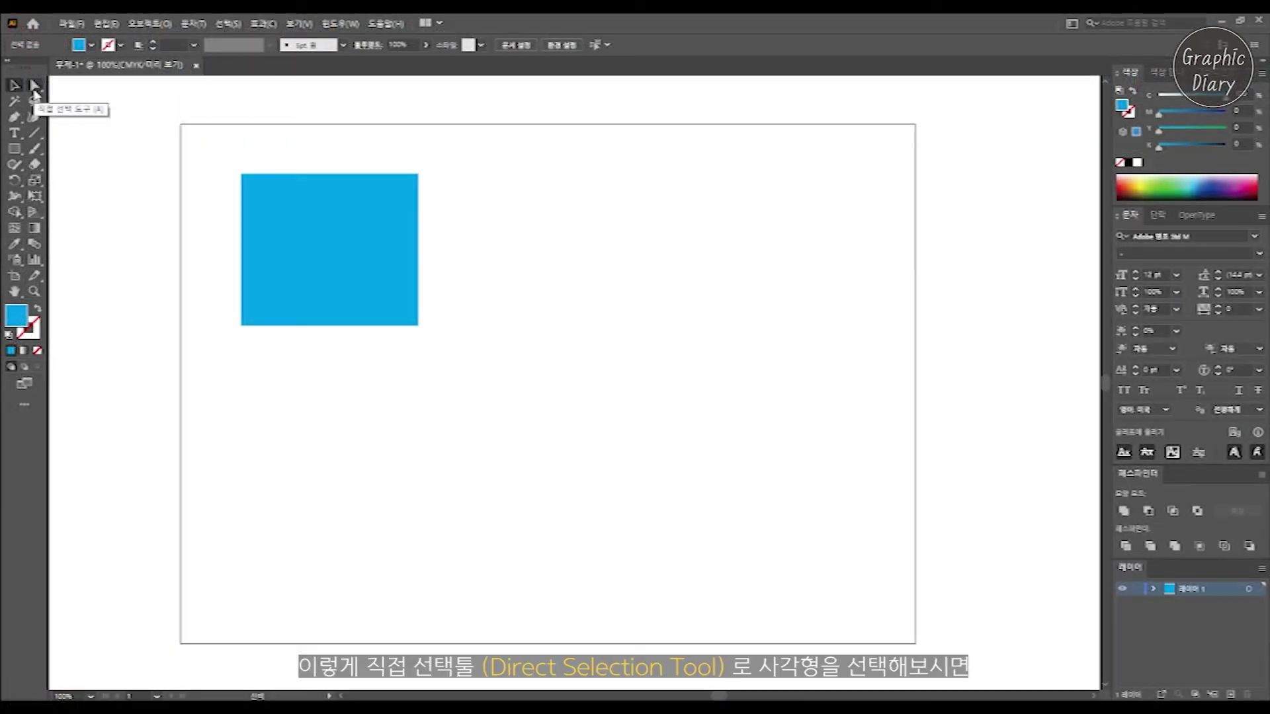
Step: Select the whole blue rectangle with the Direct Selection tool
click(35, 87)
click(302, 296)
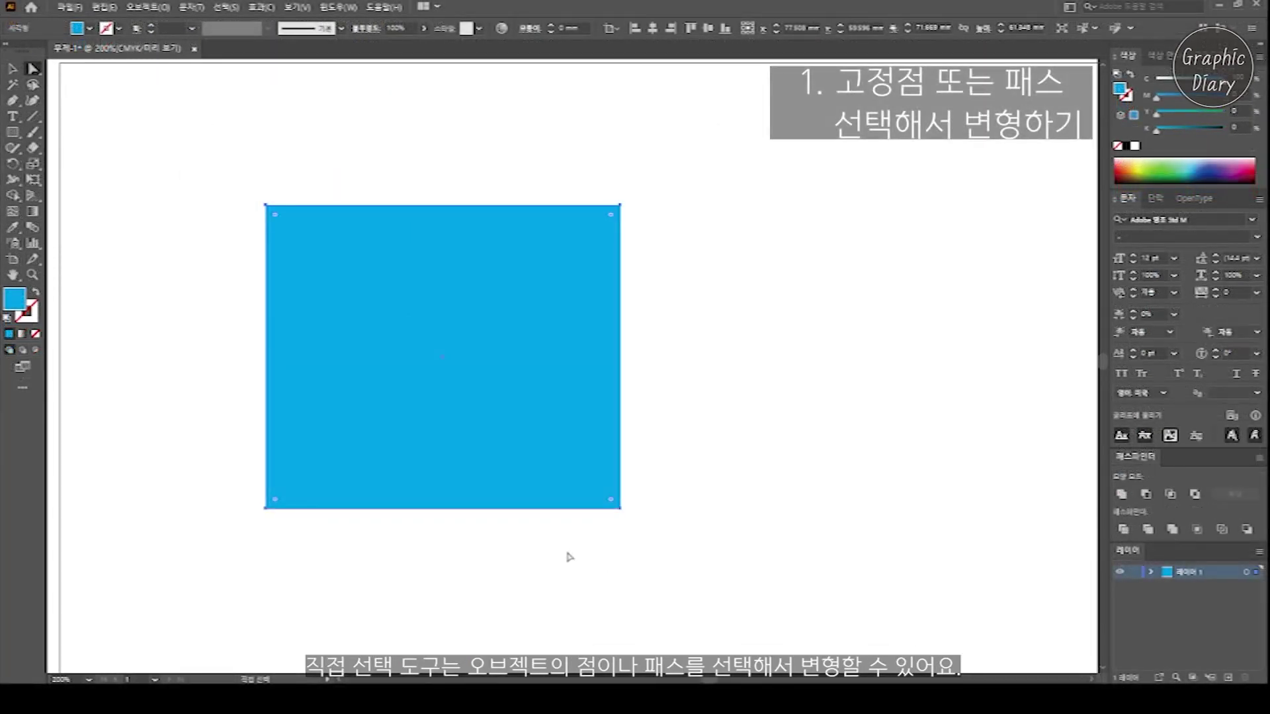
alt+scroll(417, 566, up, 1)
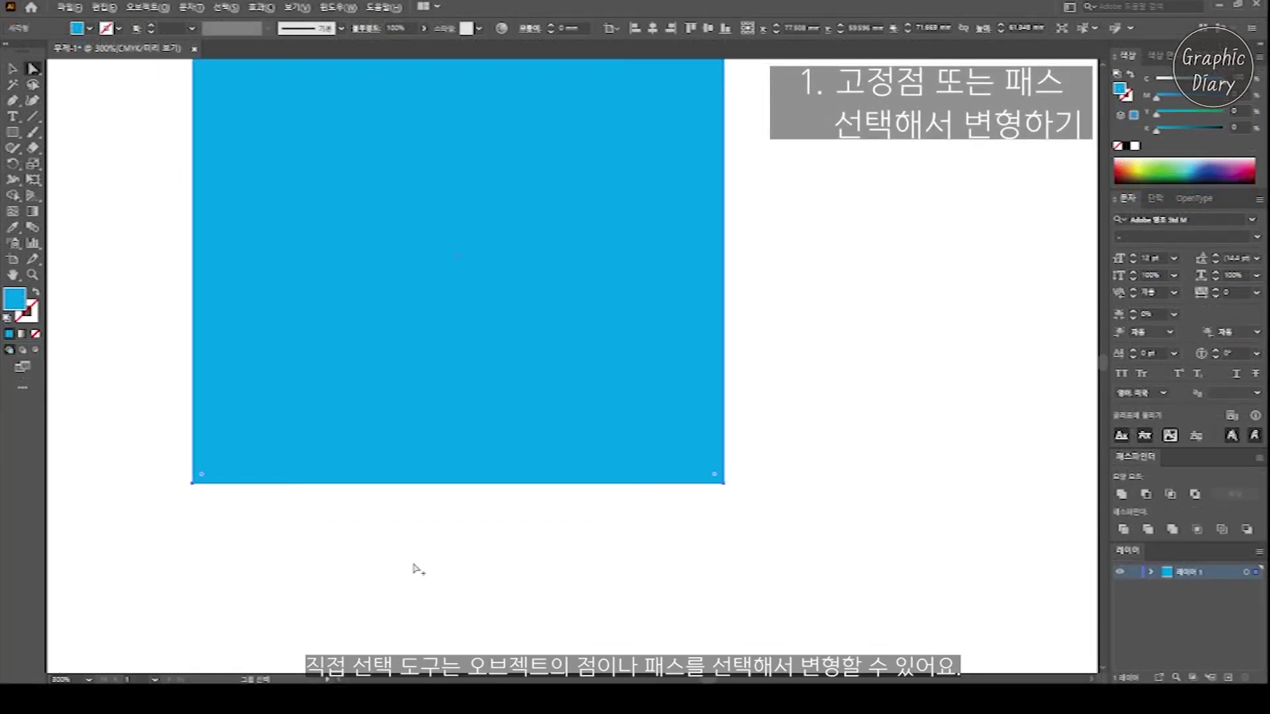
scroll(417, 573, up, 2)
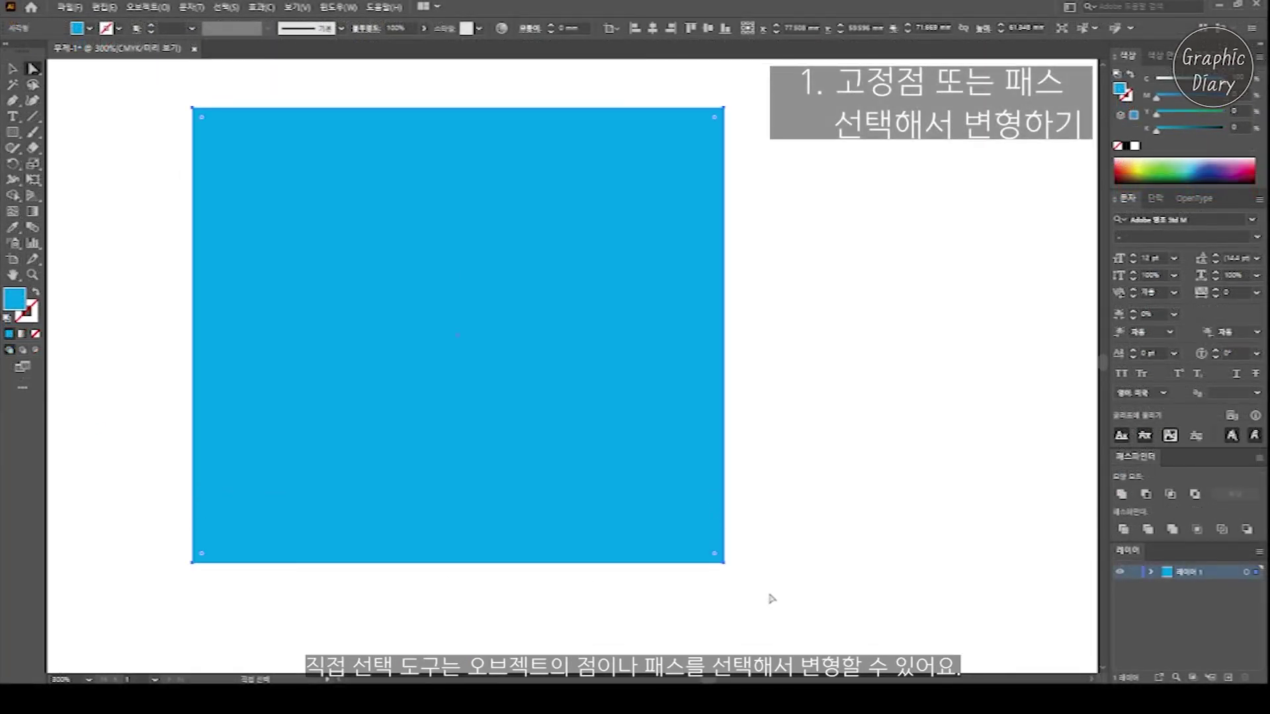
Step: Try moving only the rectangle's lower-right anchor point inward, and undo the deformation
click(724, 564)
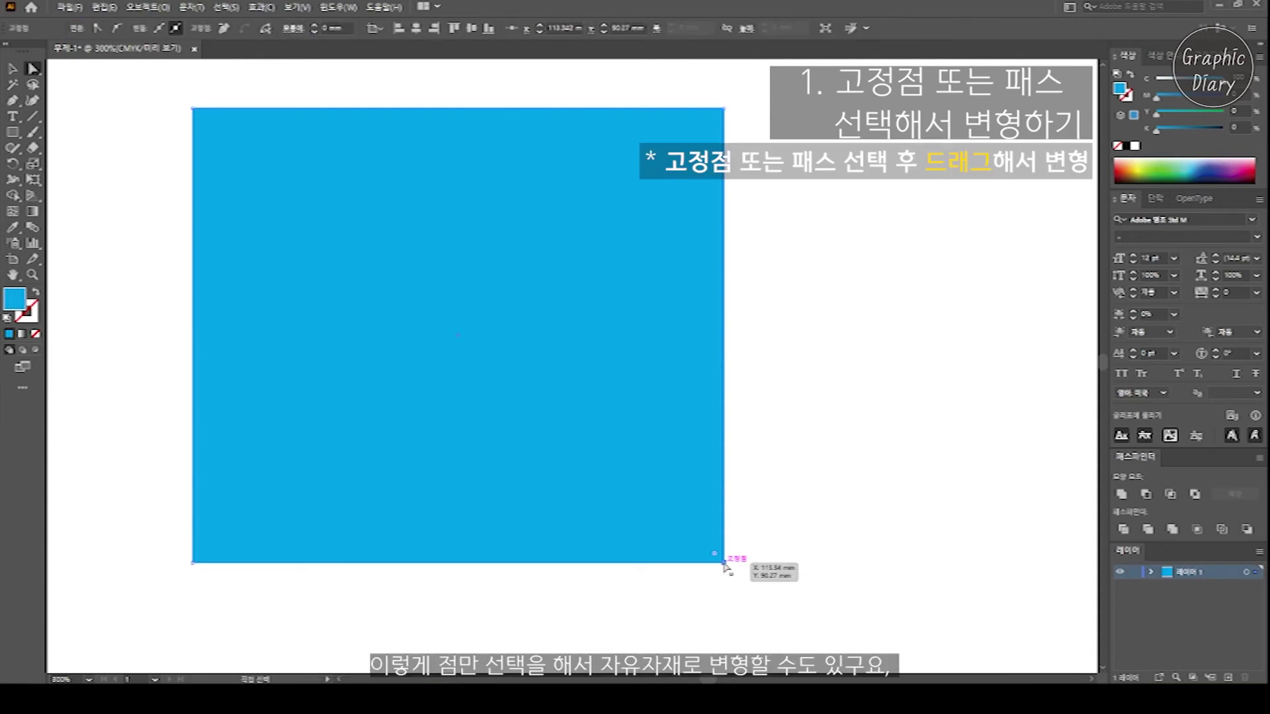
drag(724, 564, 649, 550)
key(ctrl+z)
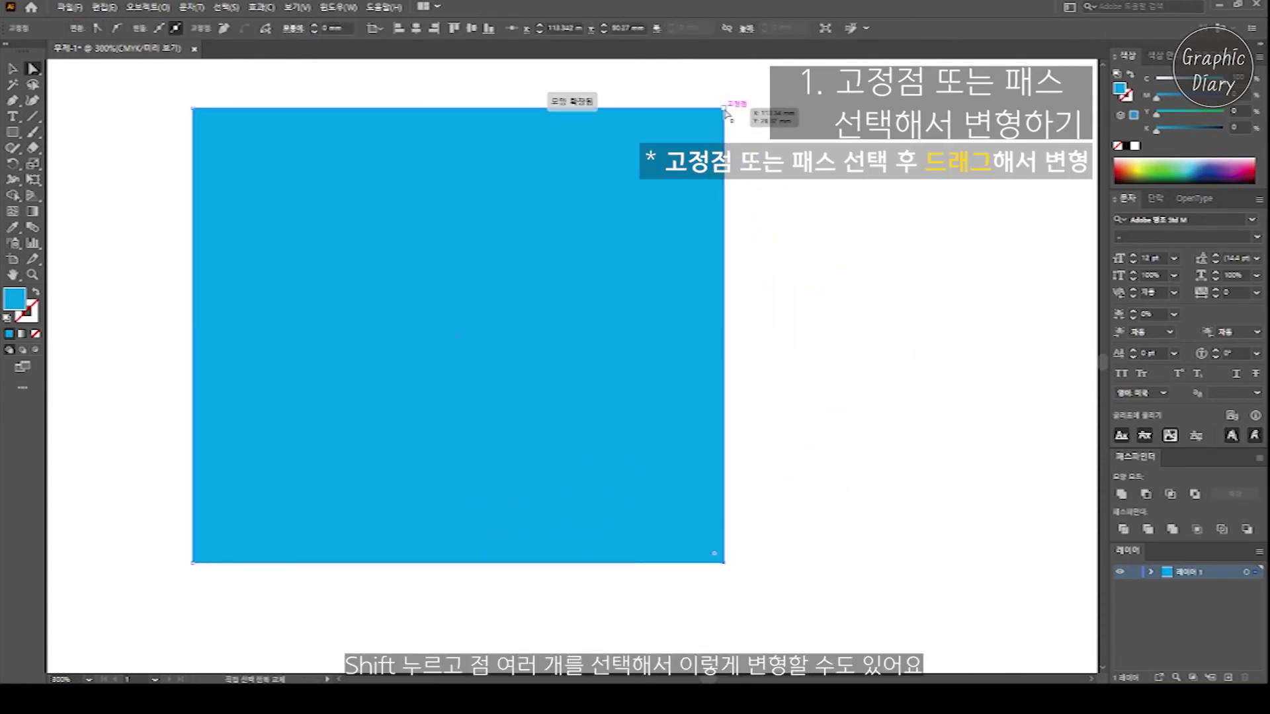
Step: Add the upper-right anchor point to the selection, try moving both right-hand anchors outward and down together, and undo the move
shift+click(724, 109)
drag(724, 109, 780, 182)
key(ctrl+z)
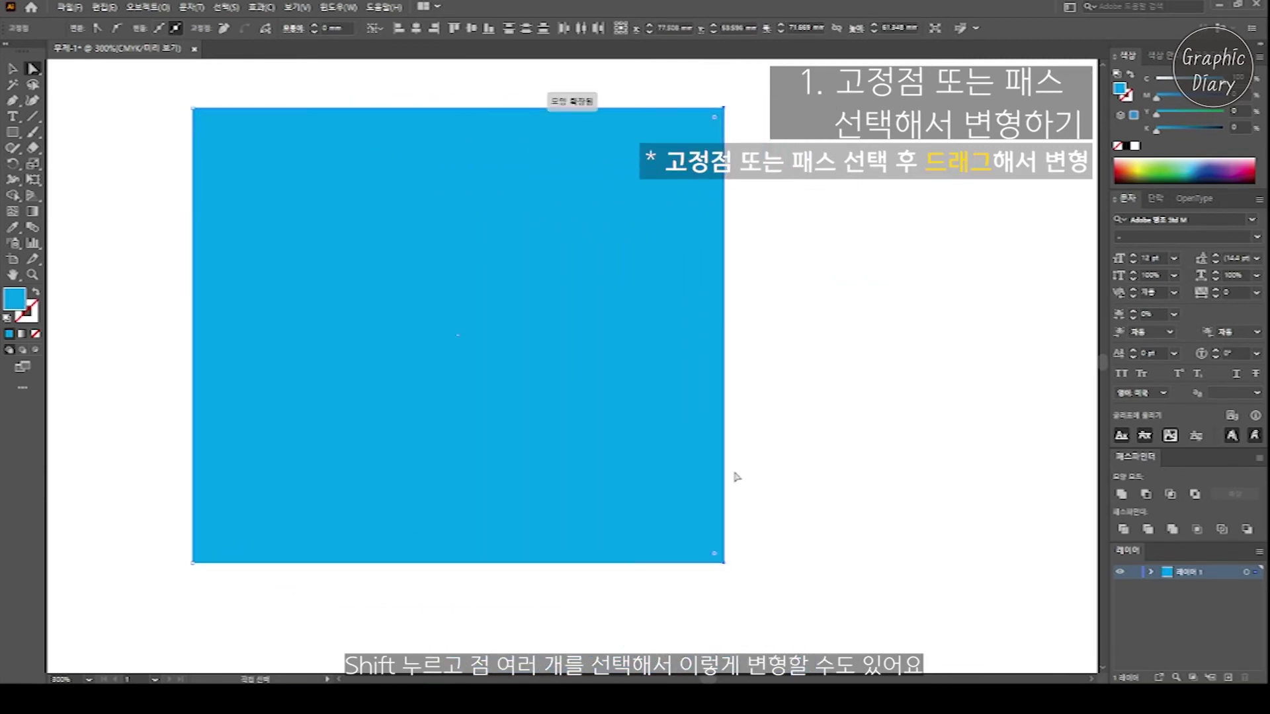
Step: Select only the rectangle's lower-right anchor point and nudge it to the right in small increments
click(724, 563)
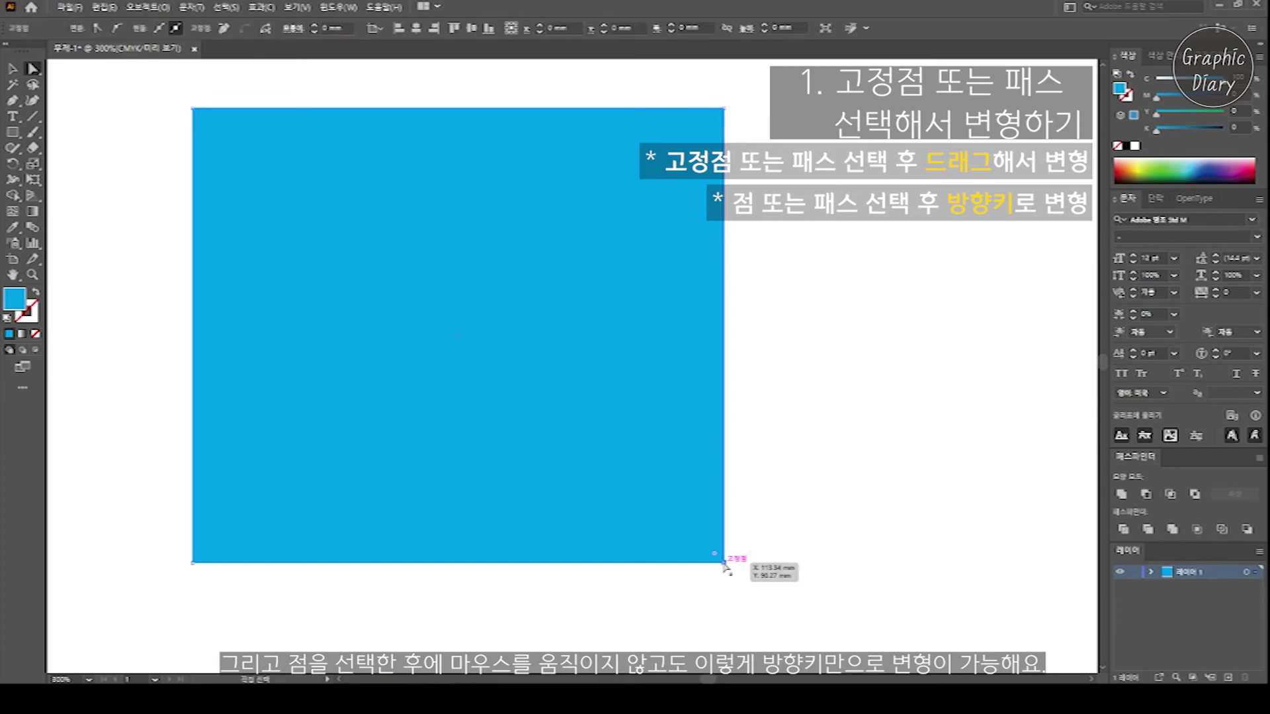
key(Right)
key(Right)
key(Right)
key(Right)
key(Right)
key(Right)
key(Right)
key(Right)
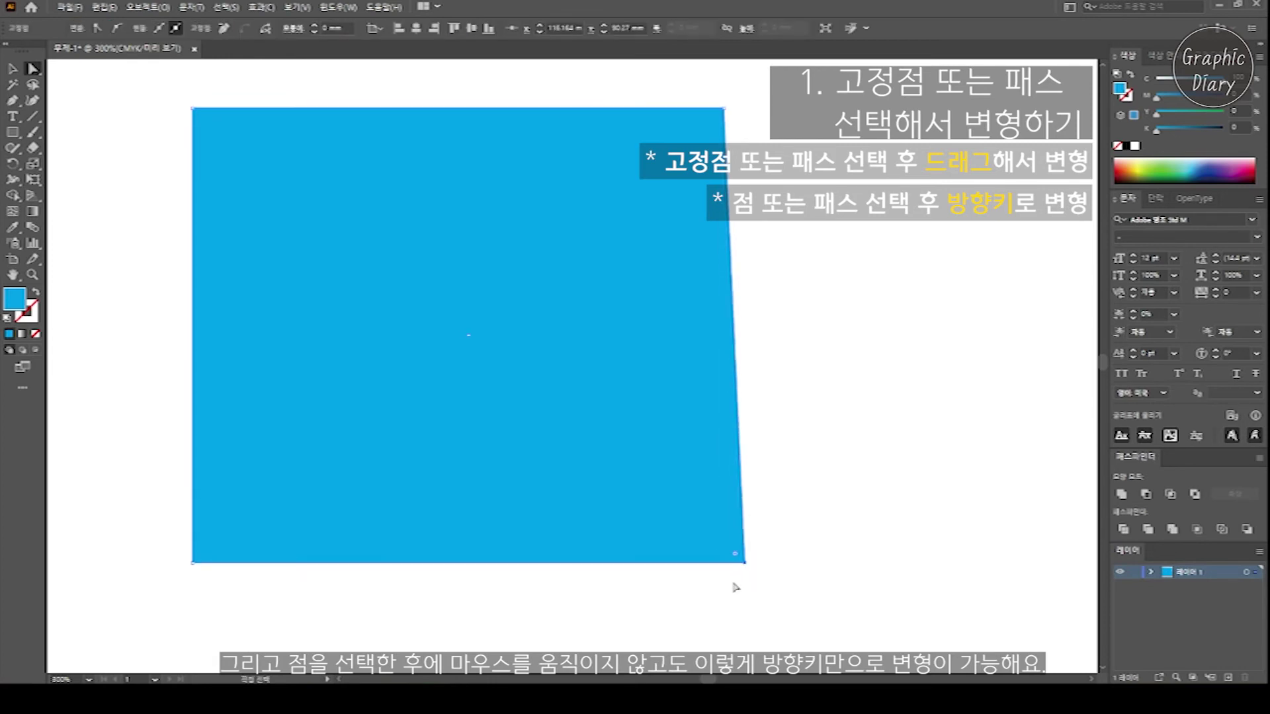
Step: Nudge the lower-right anchor point in larger increments to the right, down, back up and back to the left
key(shift+Right)
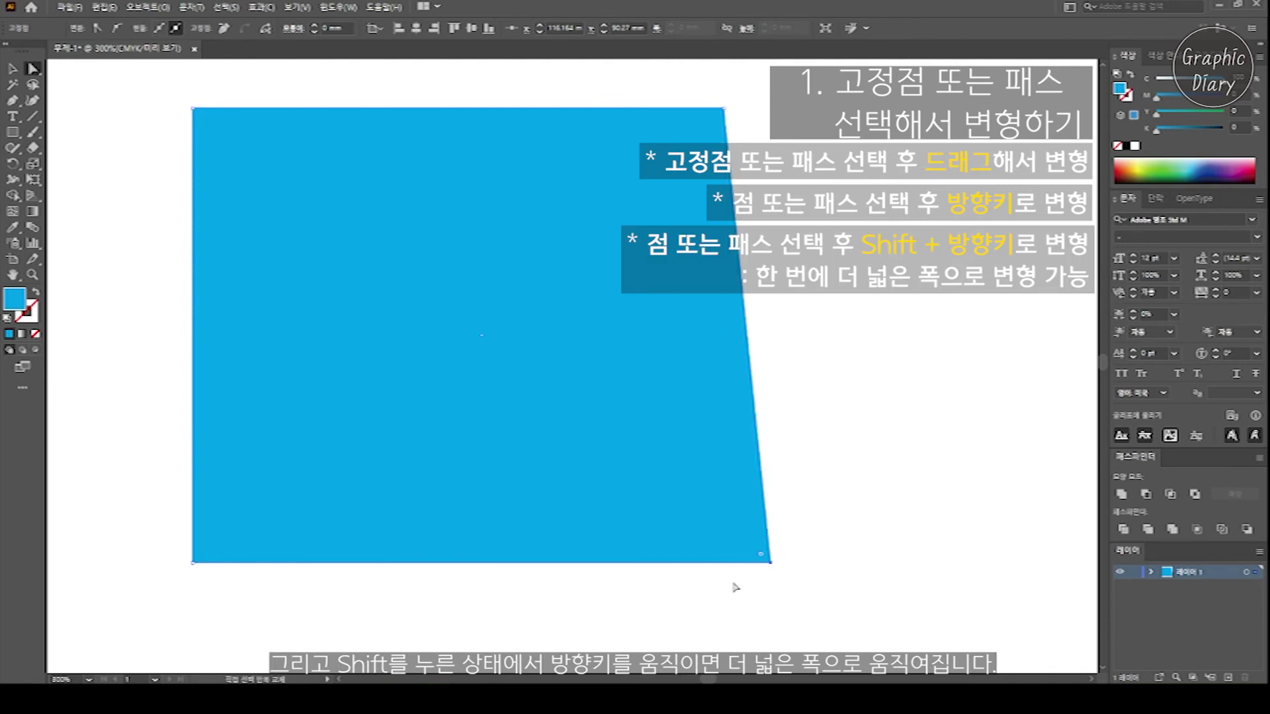
key(shift+Right)
key(shift+Right)
key(shift+Right)
key(shift+Right)
key(shift+Down)
key(shift+Down)
key(shift+Up)
key(shift+Up)
key(shift+Left)
key(shift+Left)
key(shift+Left)
key(shift+Left)
Step: Undo the nudges of the lower-right anchor point to restore the rectangle
key(ctrl+z)
key(ctrl+z)
key(ctrl+z)
key(ctrl+z)
key(ctrl+z)
key(ctrl+z)
key(ctrl+z)
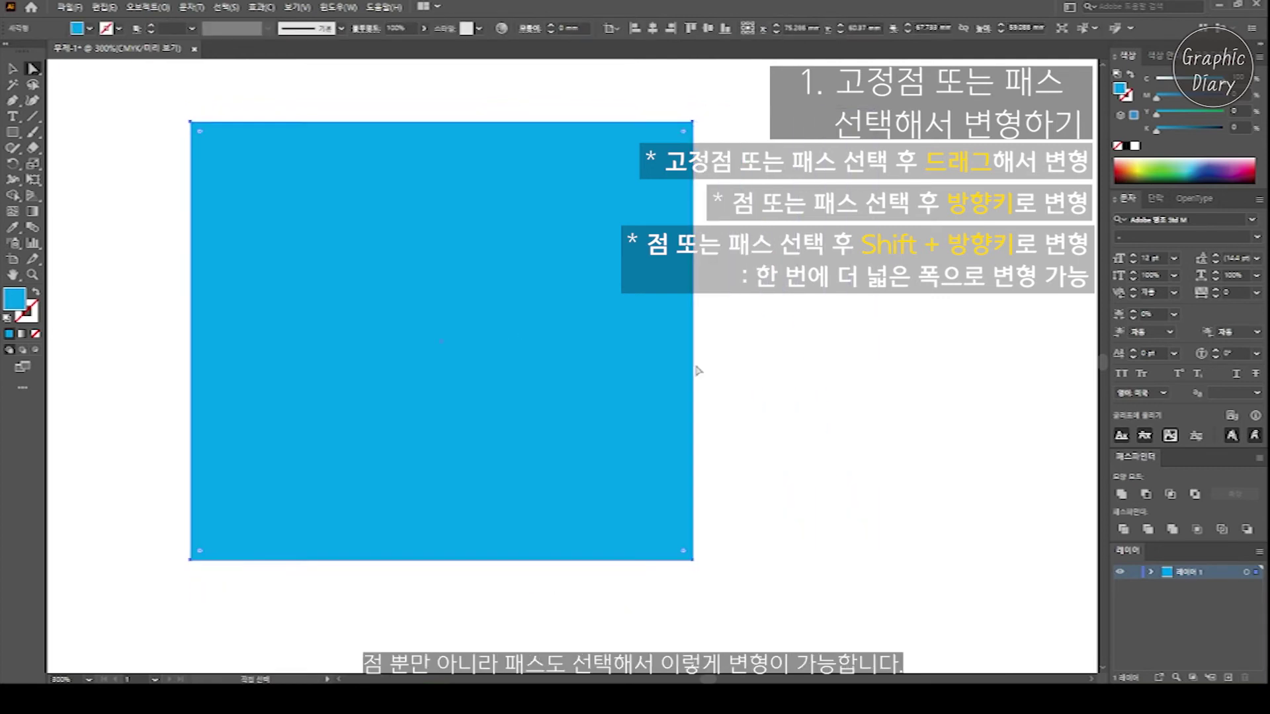
Step: Try deforming the rectangle by moving only its right path segment, and clear the selection
click(722, 383)
drag(693, 378, 703, 414)
click(744, 456)
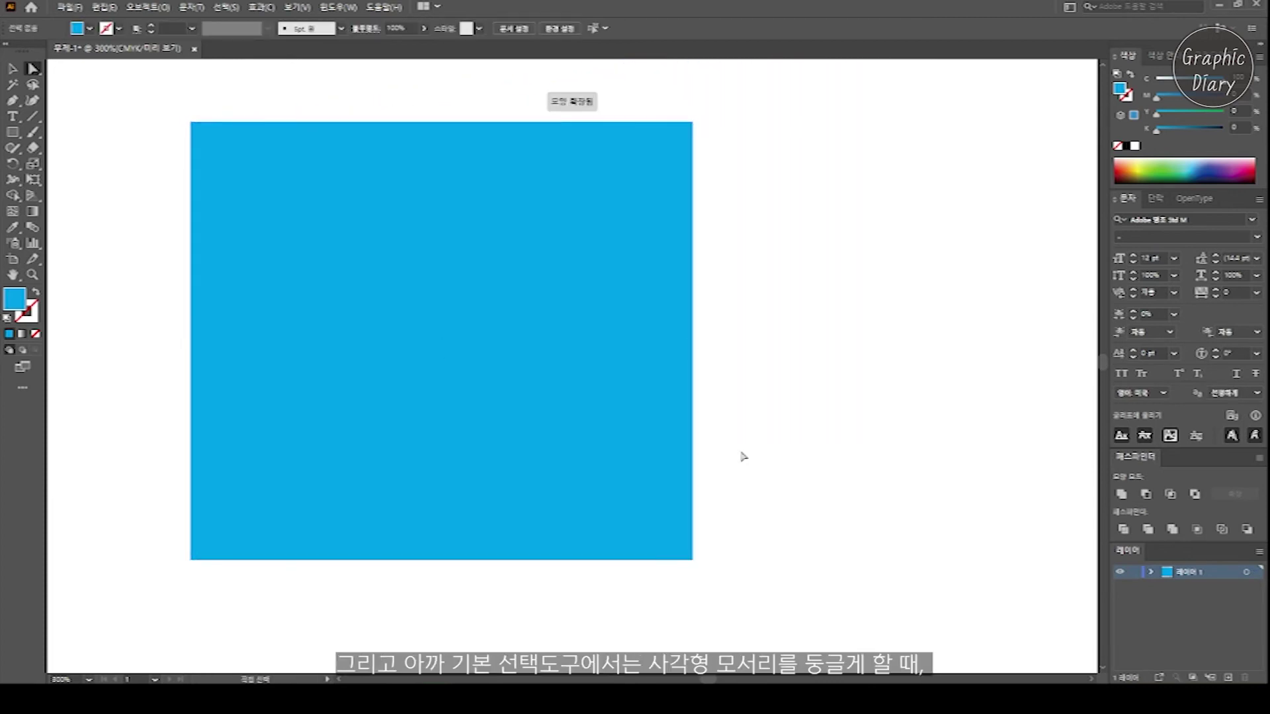
Step: Select only the rectangle's upper-right anchor point with the Direct Selection tool and round that single corner with its corner widget
key(a)
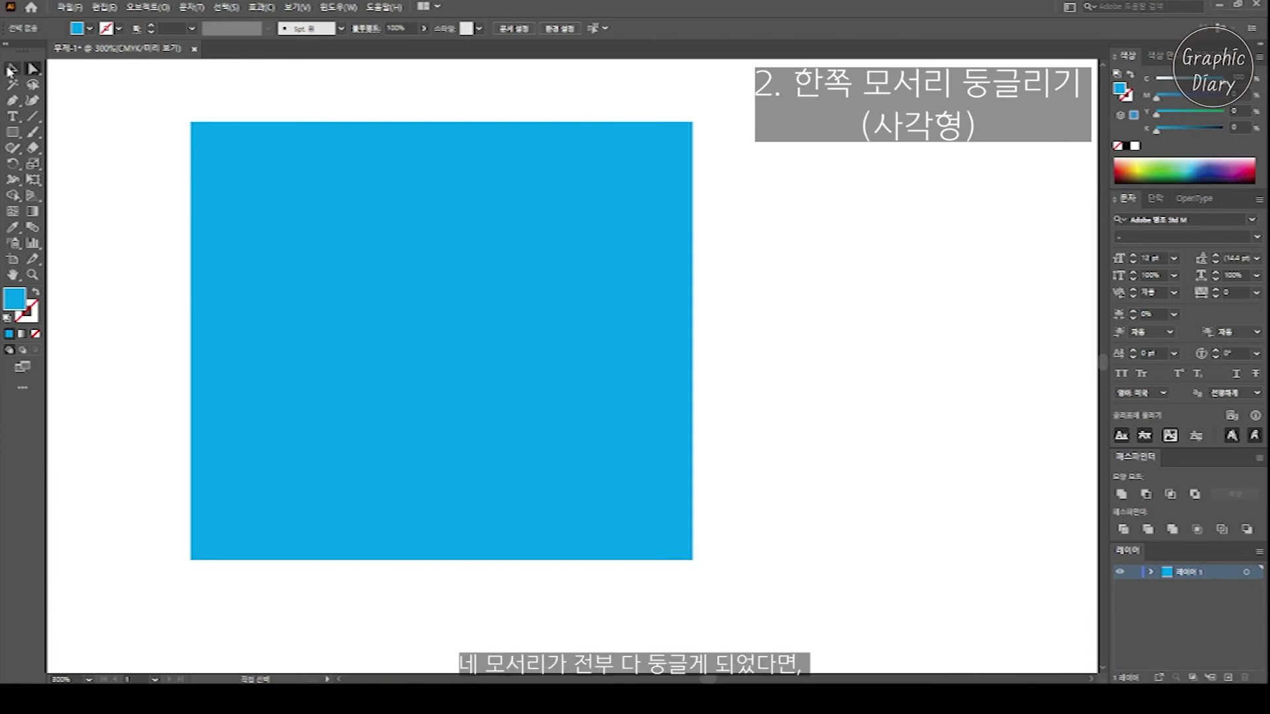
click(329, 258)
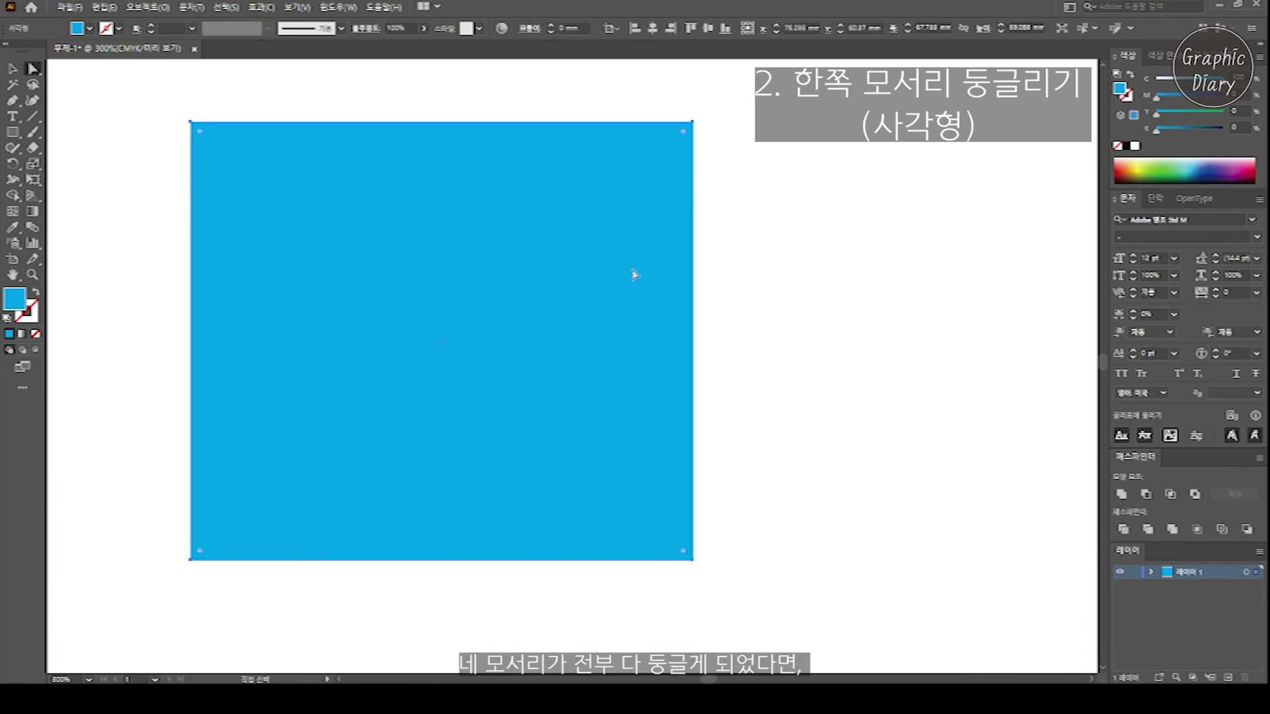
click(804, 255)
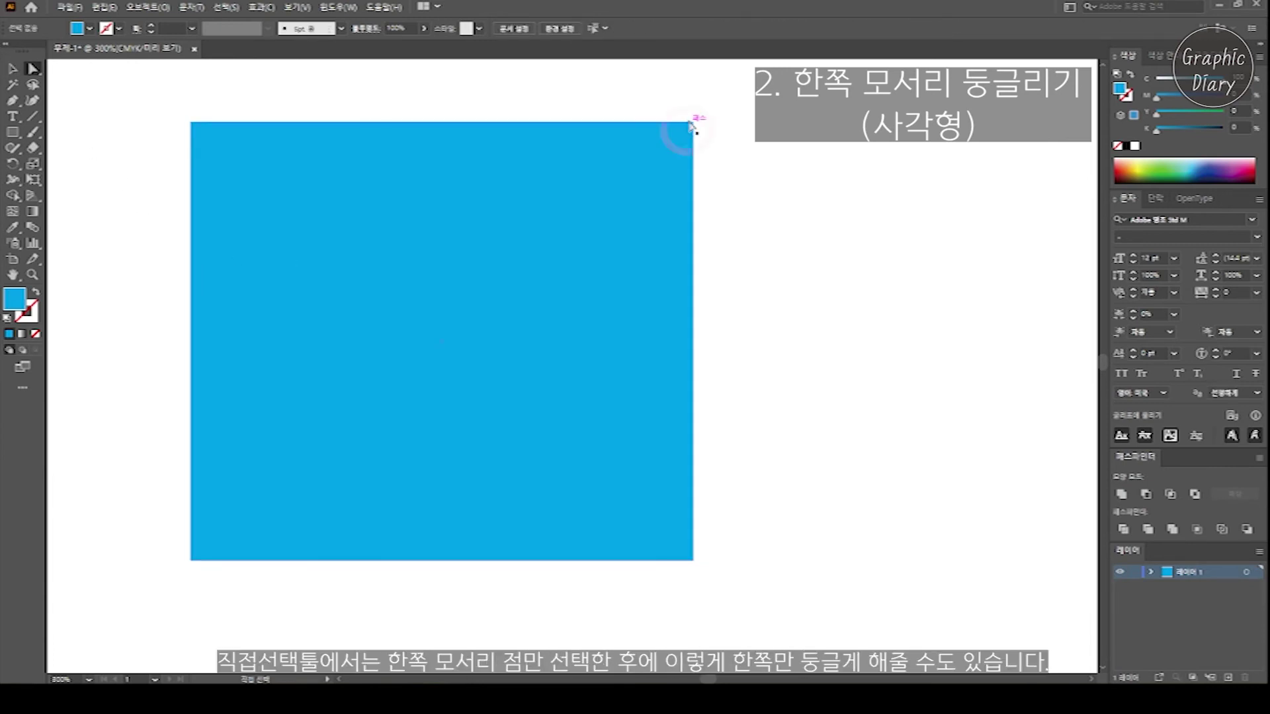
click(692, 121)
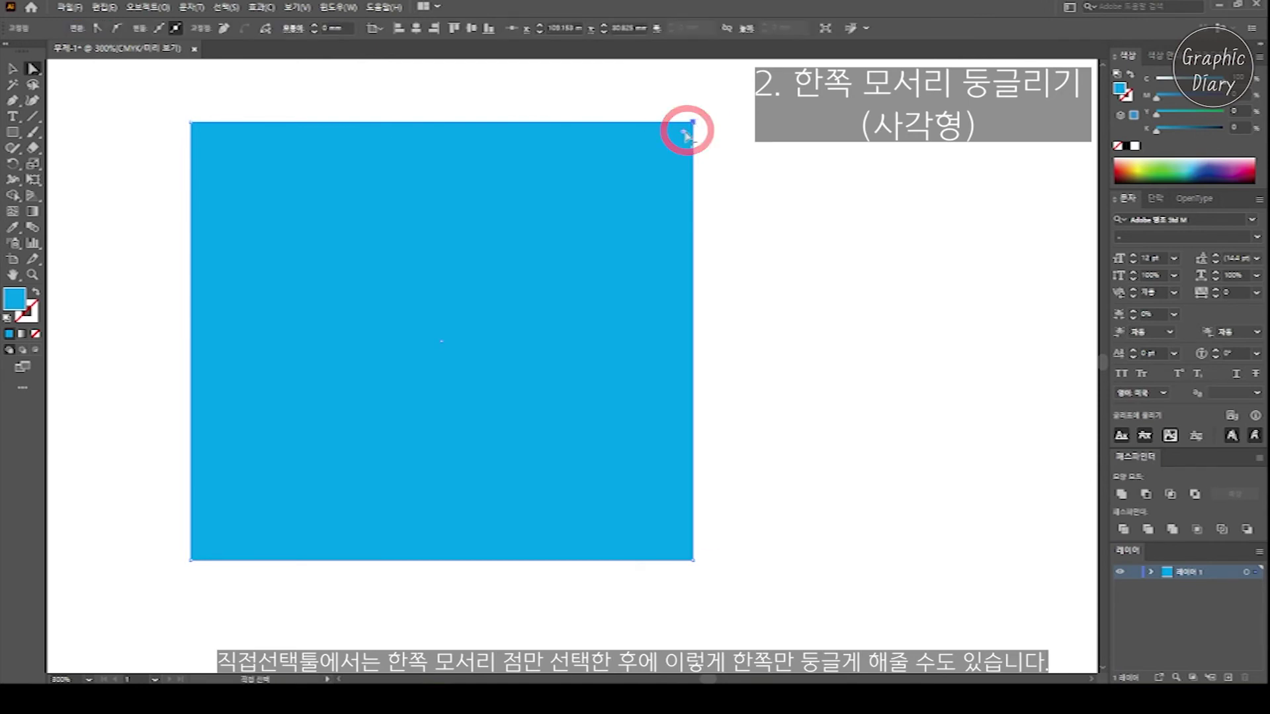
drag(683, 131, 533, 291)
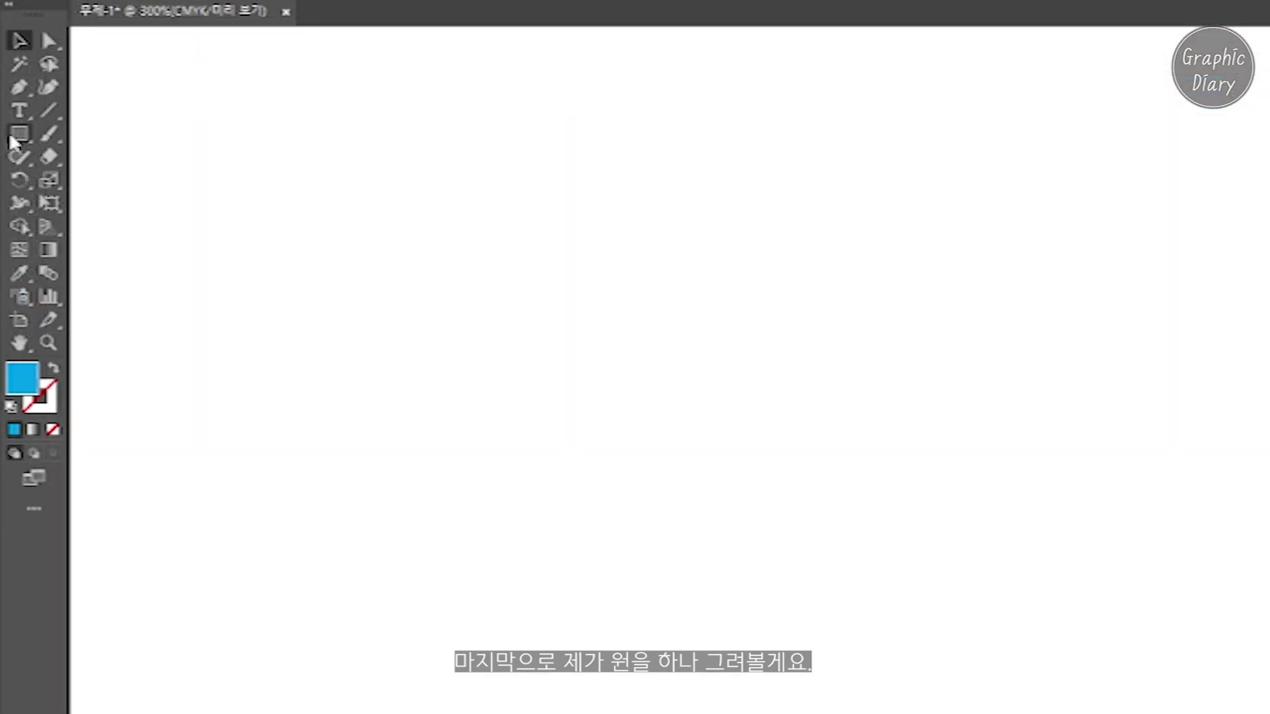
Step: Draw a circle with the Ellipse tool, reposition it on the artboard and deselect it
click(12, 132)
click(125, 184)
mouse_move(483, 286)
mouse_down()
mouse_move(609, 355)
mouse_move(680, 496)
mouse_move(692, 495)
mouse_up()
click(9, 37)
drag(441, 275, 418, 360)
click(84, 119)
Step: Select the circle's right anchor point with the Direct Selection tool so that its two direction handles show
click(55, 40)
click(533, 354)
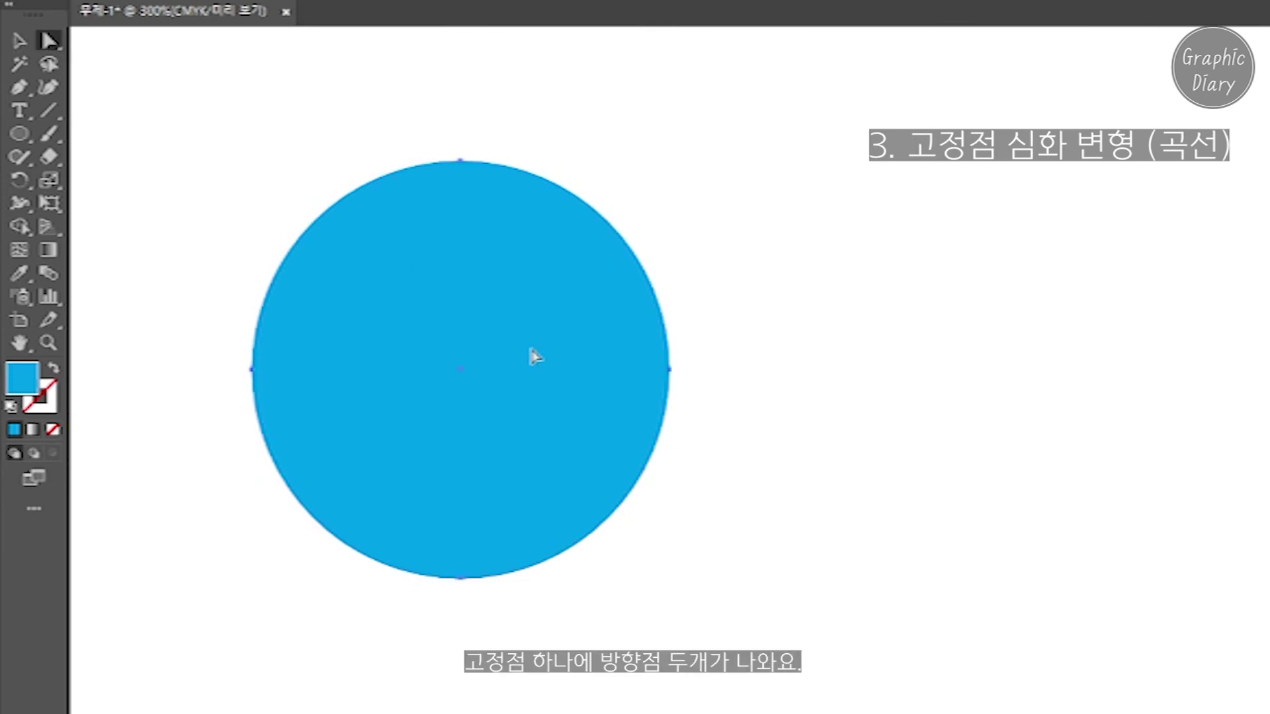
click(669, 369)
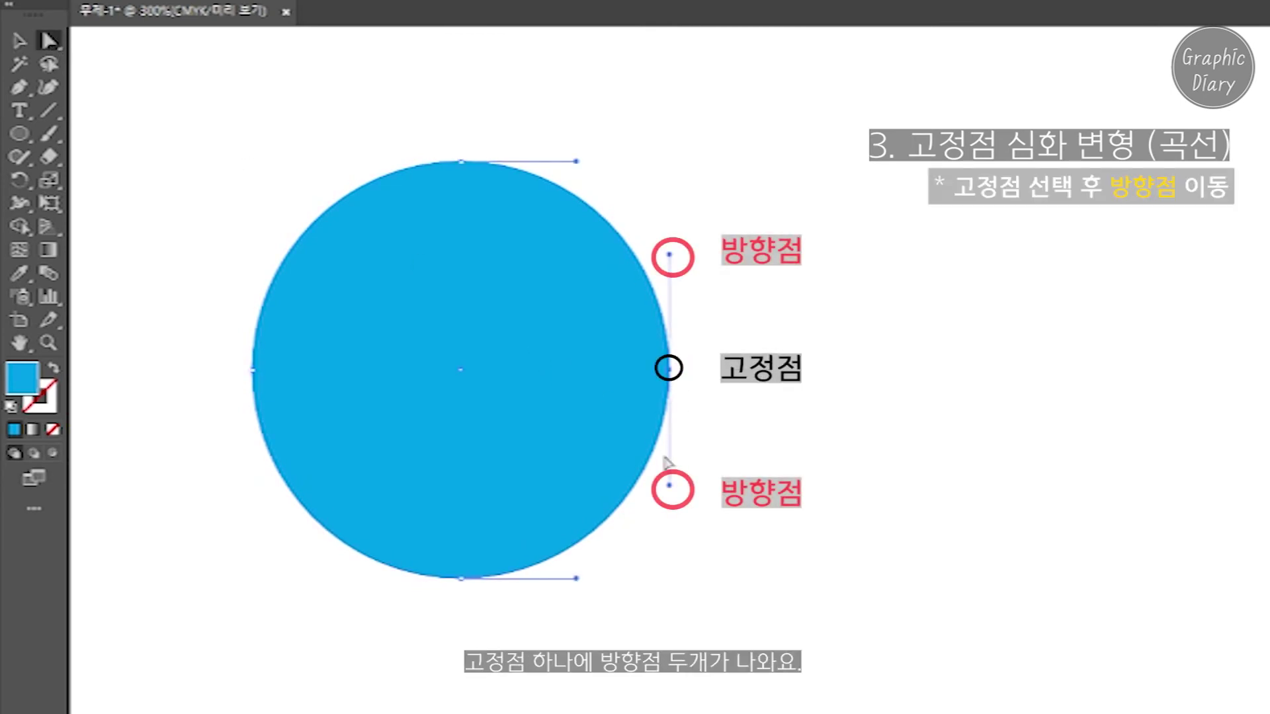
Step: Try moving the right anchor's lower direction handle straight down and diagonally at 45 degrees, and undo the changes
drag(671, 488, 670, 545)
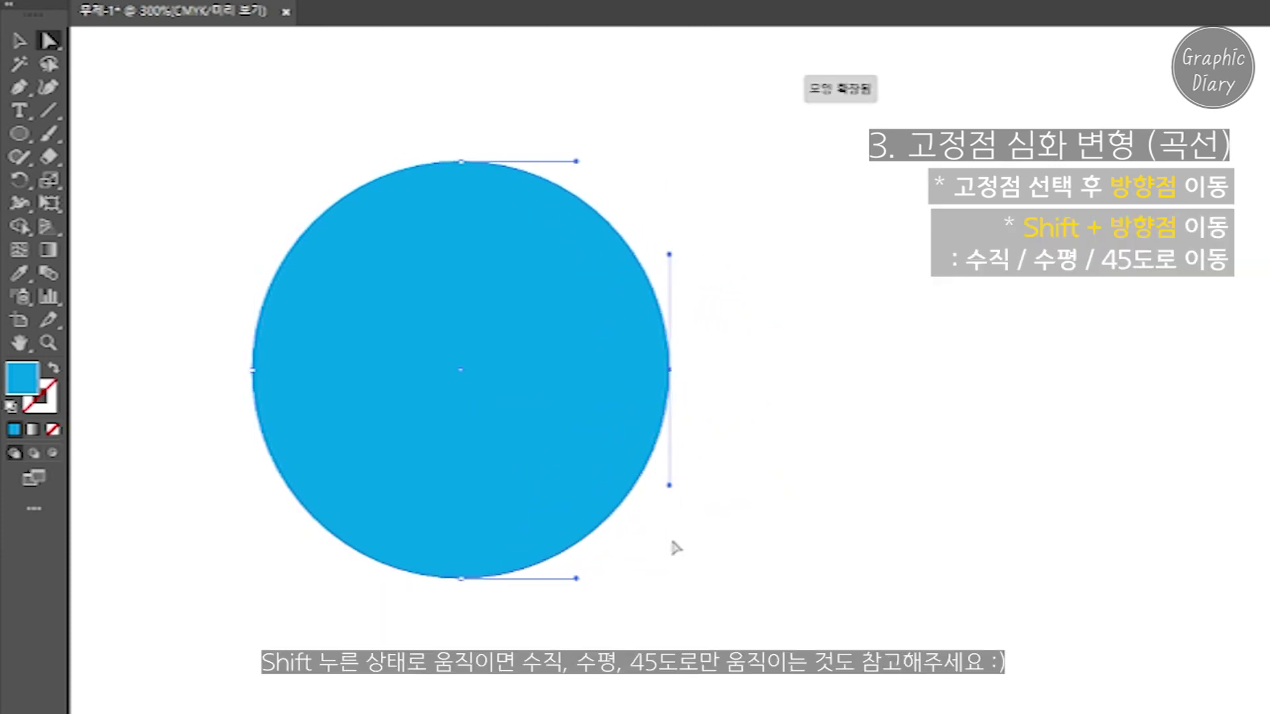
drag(670, 486, 796, 504)
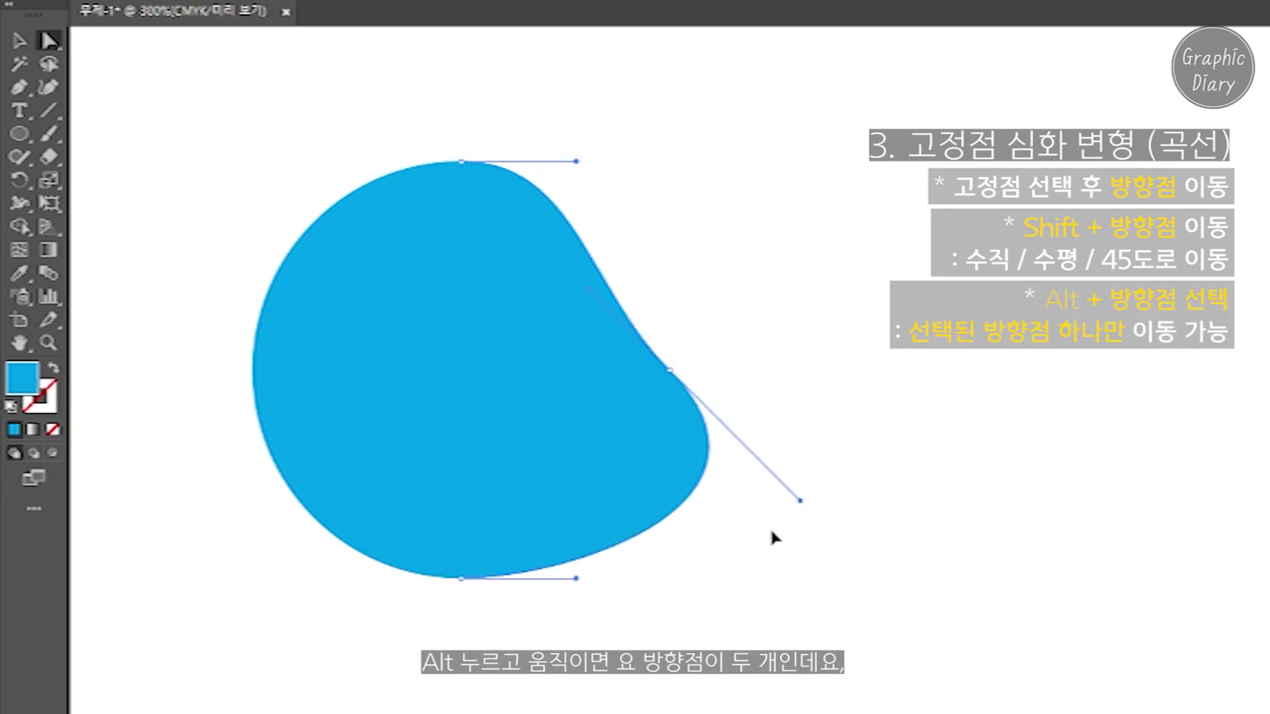
drag(771, 531, 703, 555)
key(ctrl+z)
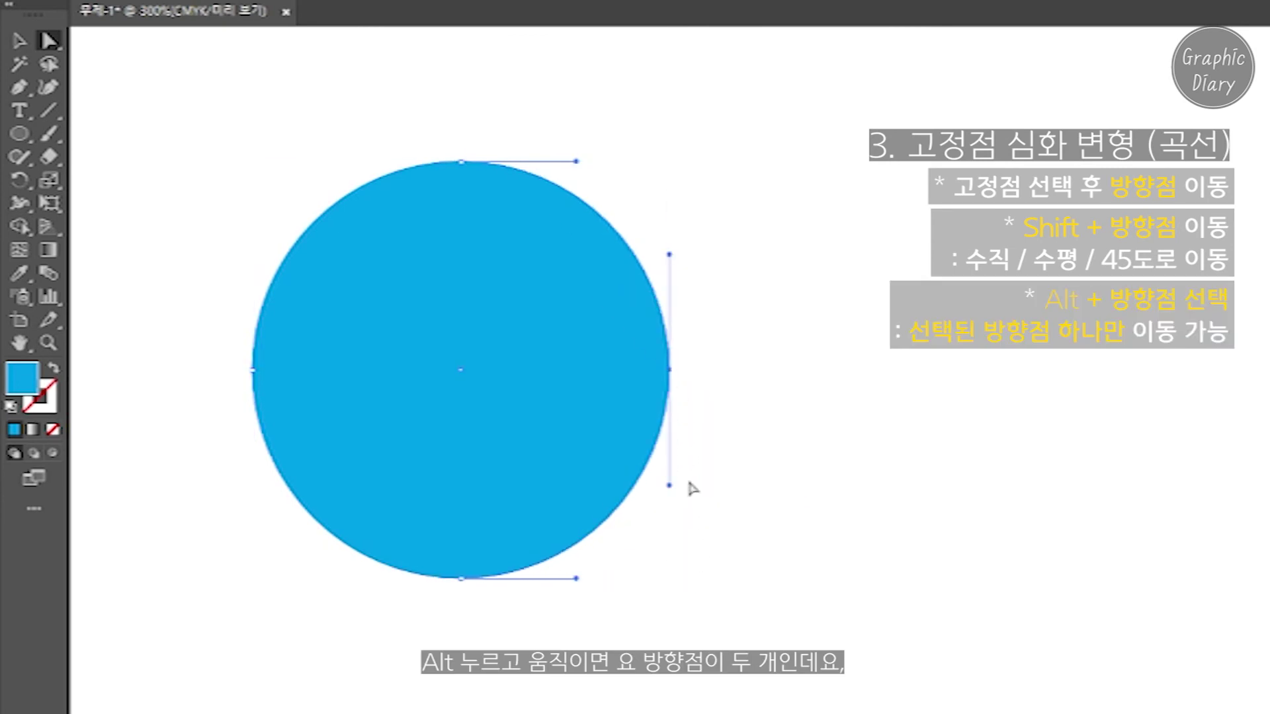
Step: Move only the right anchor's lower direction handle inward, independently of the upper one, and delete the reshaped circle
drag(670, 486, 551, 446)
key(v)
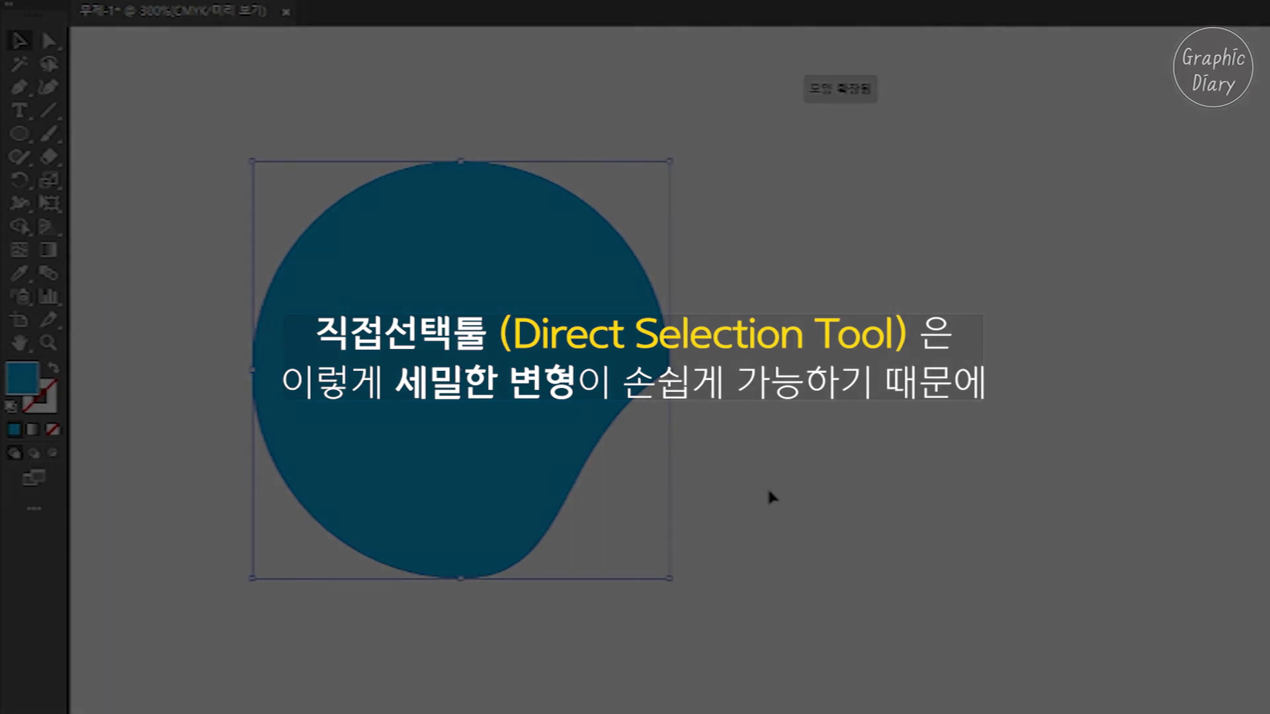
key(Delete)
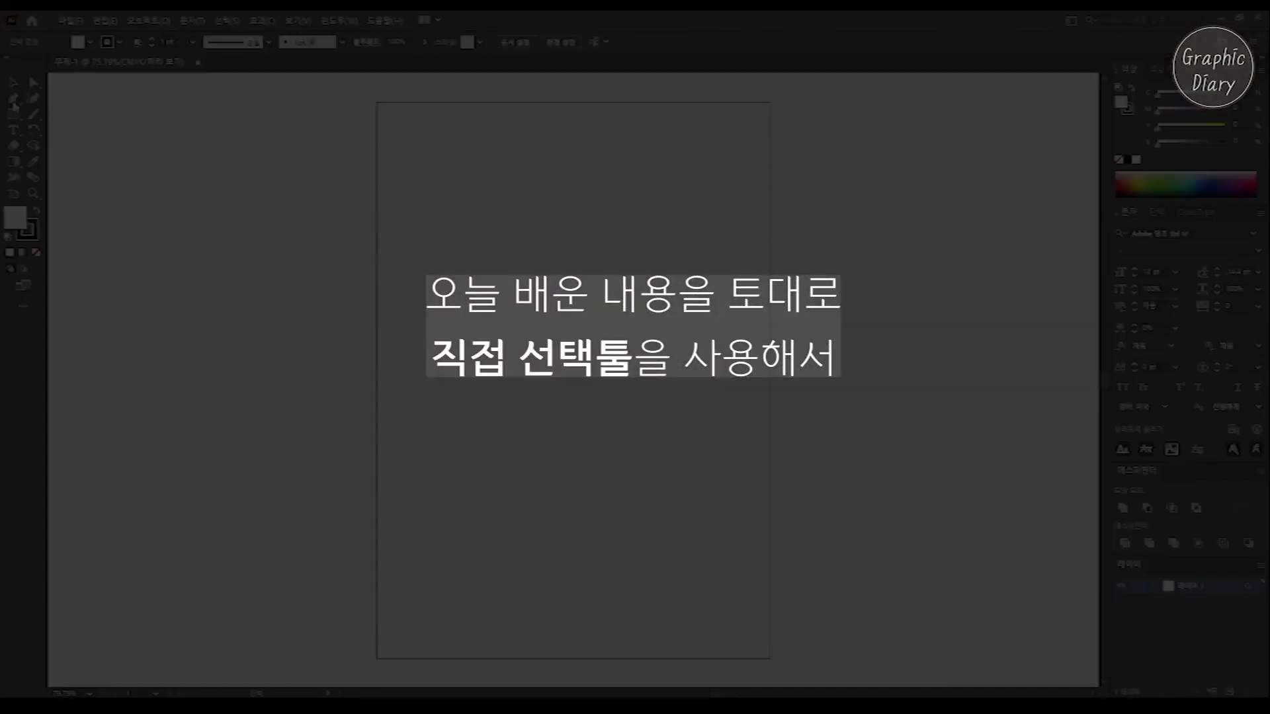
Step: Draw a new circle on the artboard with the Ellipse tool
click(11, 118)
click(66, 130)
drag(573, 379, 700, 517)
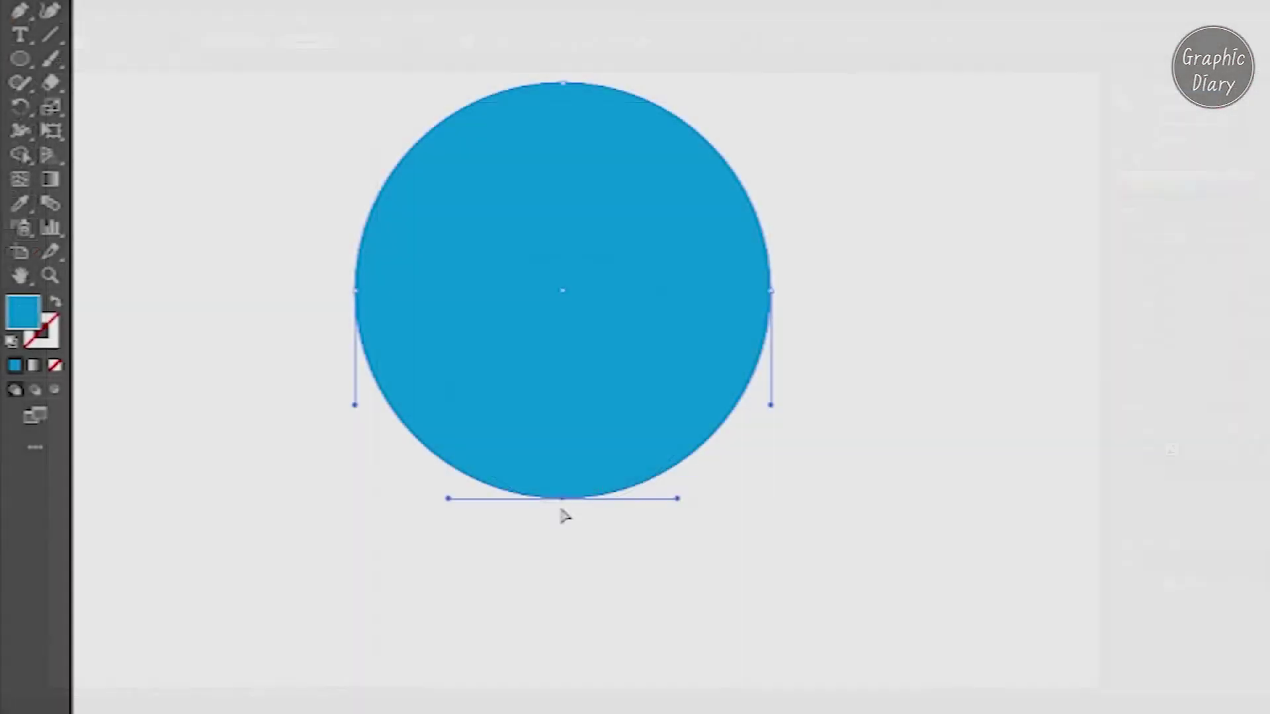
Step: Pull the circle's bottom anchor point down and move both its direction handles inward and up to form the heart's tip
drag(564, 500, 562, 587)
drag(674, 587, 638, 530)
drag(448, 587, 462, 499)
Step: Move the circle's top anchor point down, bring both its direction handles up to the centre to form the heart's notch, and deselect
drag(563, 82, 567, 357)
drag(678, 353, 563, 208)
drag(447, 353, 562, 208)
click(1085, 573)
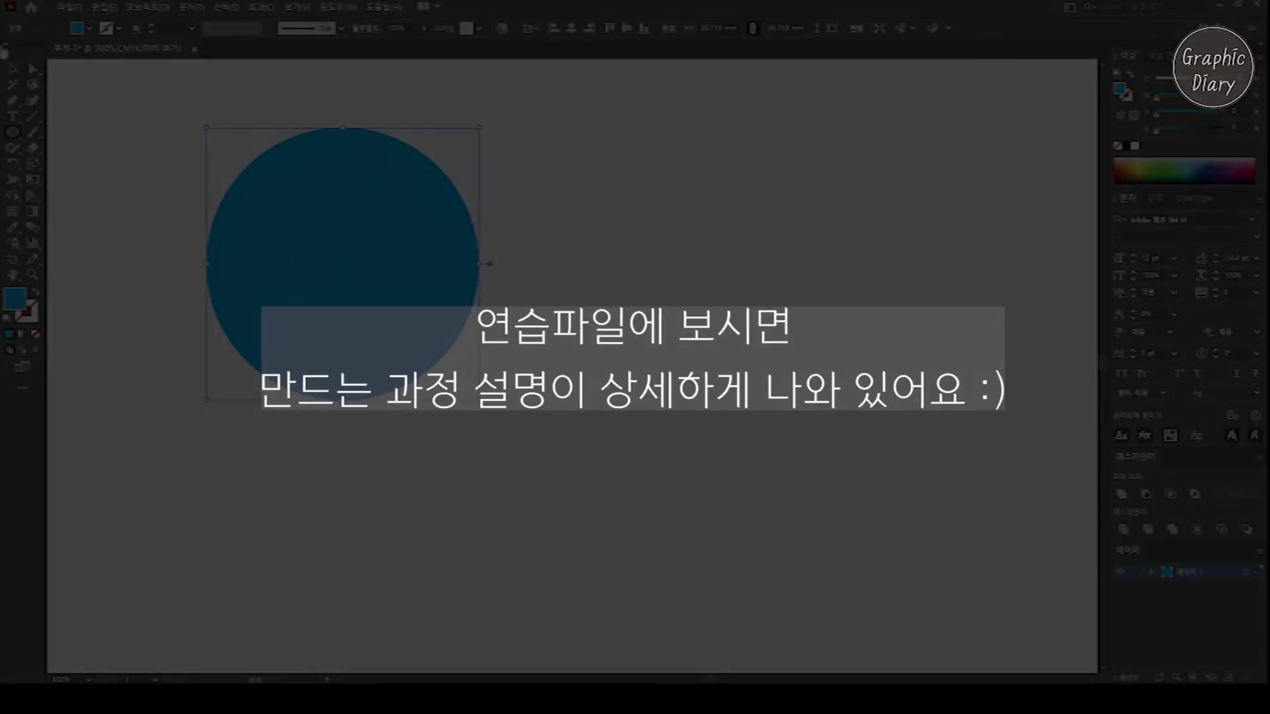
Step: Delete the circle and draw a rounded rectangle about 48 mm wide and 37 mm high
key(Delete)
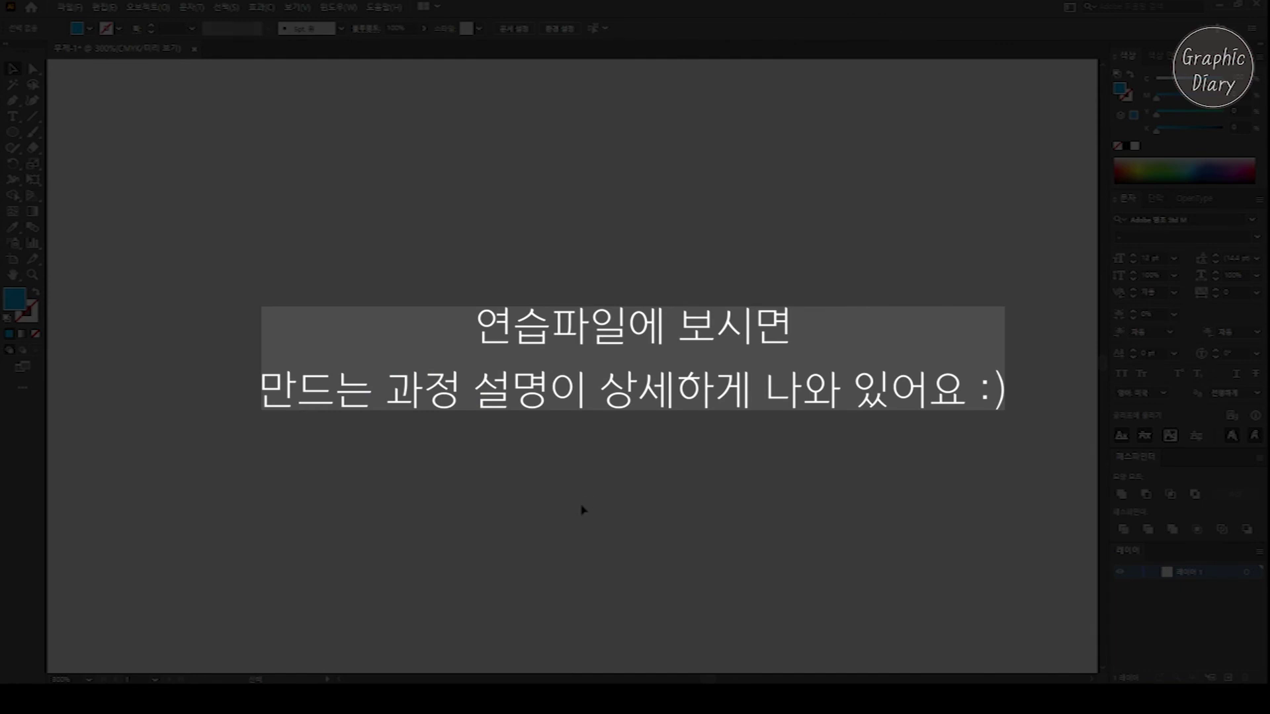
mouse_move(7, 134)
mouse_down()
mouse_move(70, 148)
mouse_move(372, 324)
mouse_move(489, 430)
mouse_up()
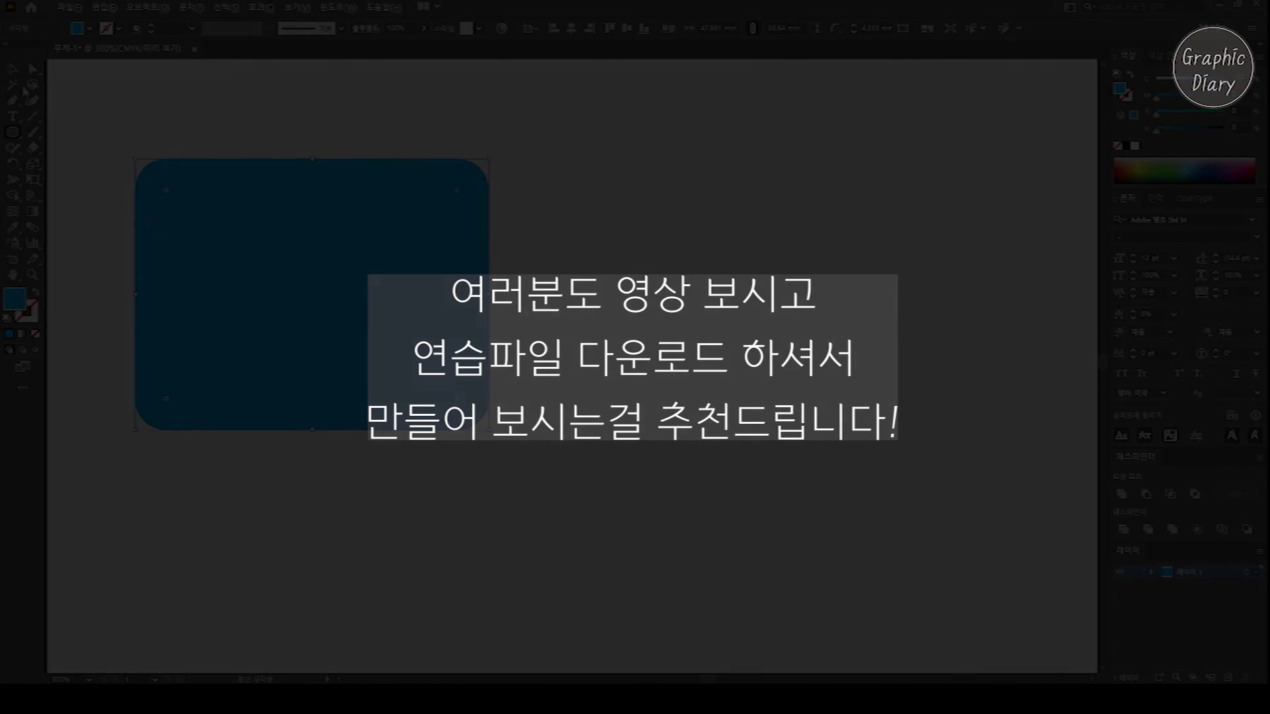
click(13, 69)
drag(311, 295, 658, 295)
click(662, 509)
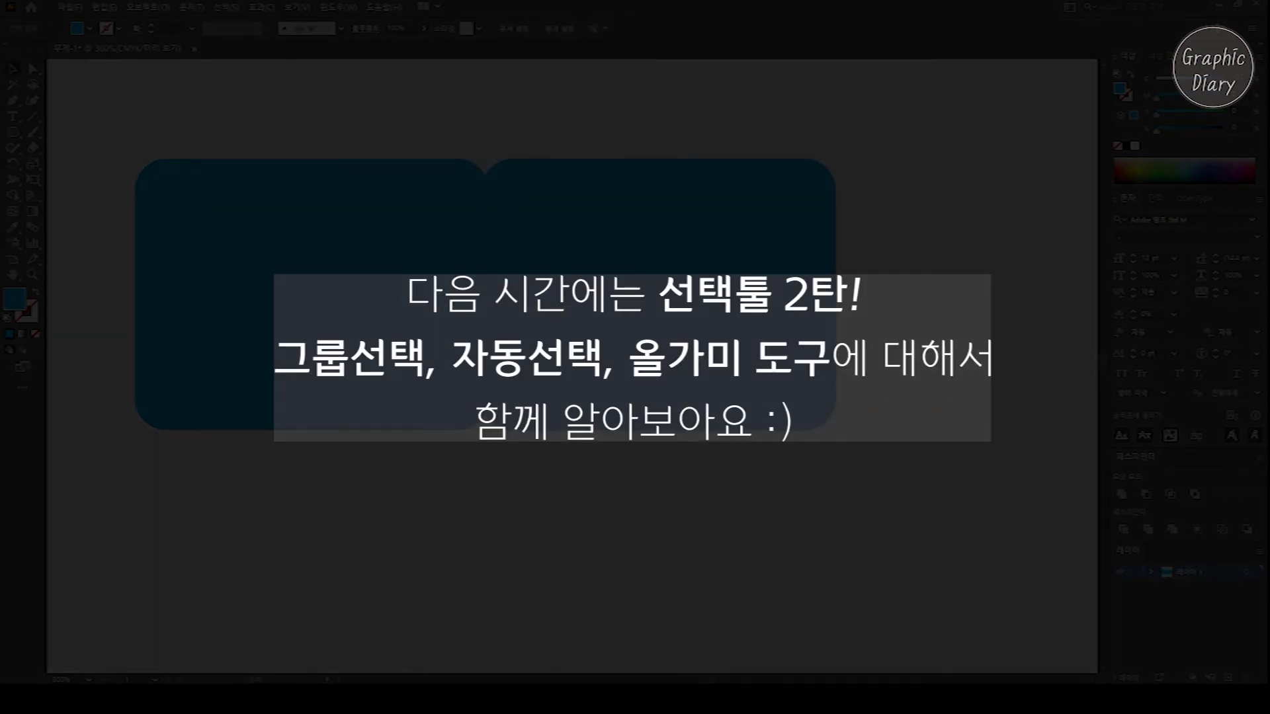
key(ctrl+z)
Step: Duplicate the rounded rectangle to its right with a gap, and copy the pair below to form a two-by-two grid
drag(311, 294, 725, 294)
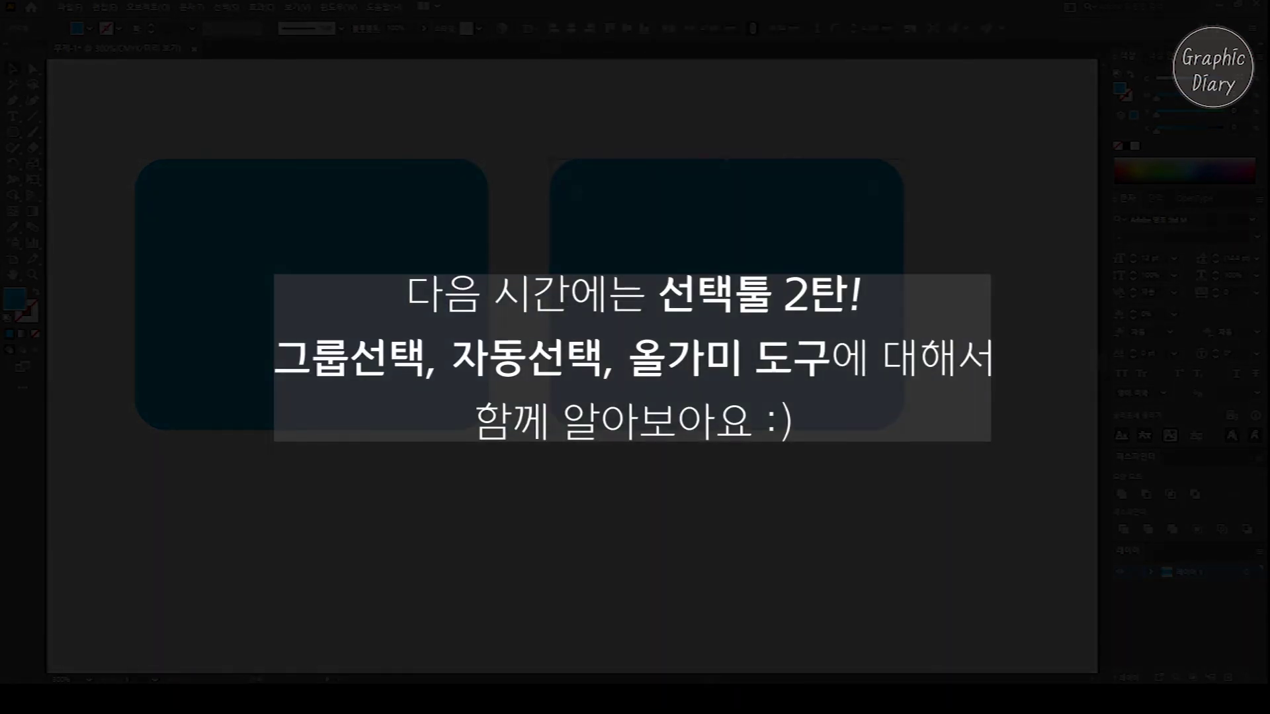
key(ctrl+a)
drag(648, 284, 648, 189)
drag(648, 189, 673, 499)
click(988, 456)
scroll(990, 457, up, 6)
scroll(990, 456, down, 11)
scroll(990, 457, up, 7)
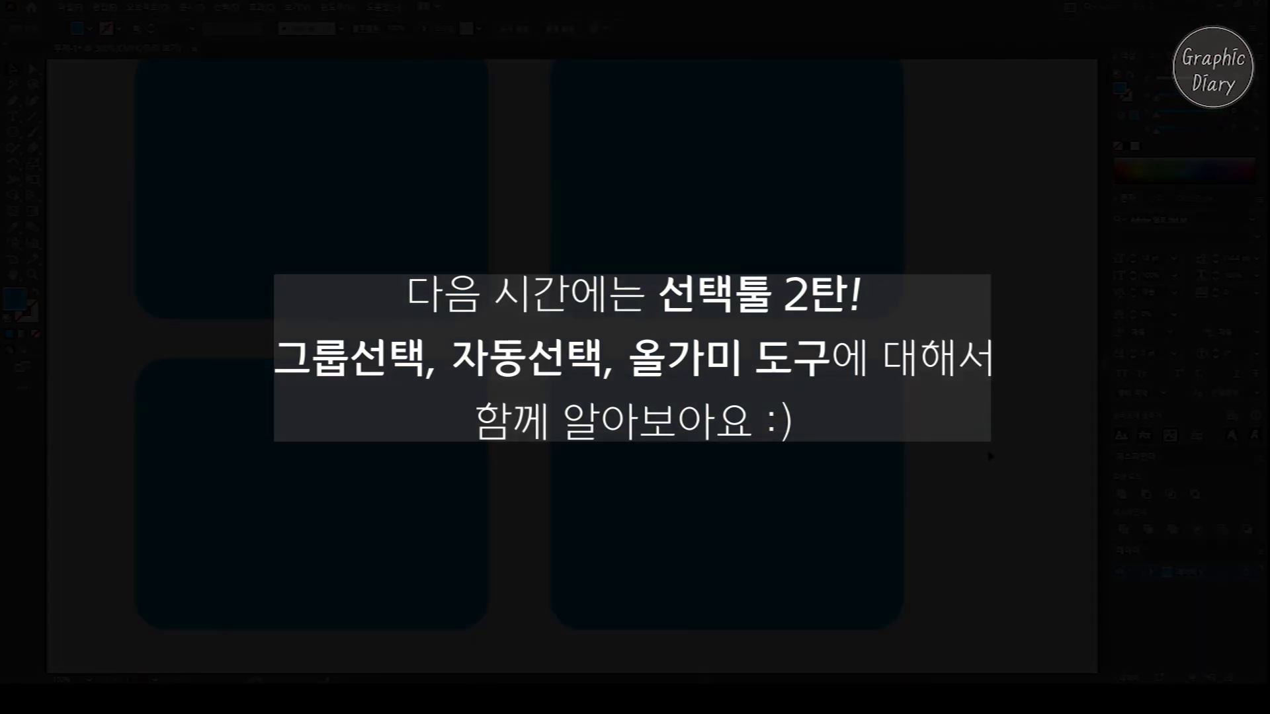